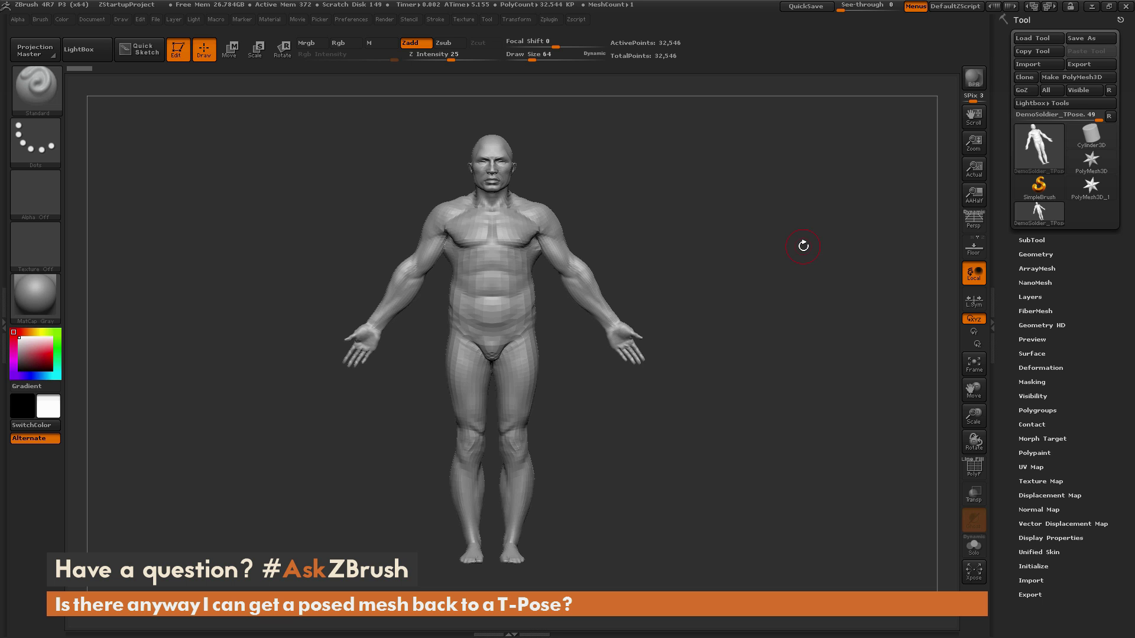
Export the unposed soldier mesh in OBJ format under the name DemoSoldier_TPose.
drag(768, 295, 803, 296)
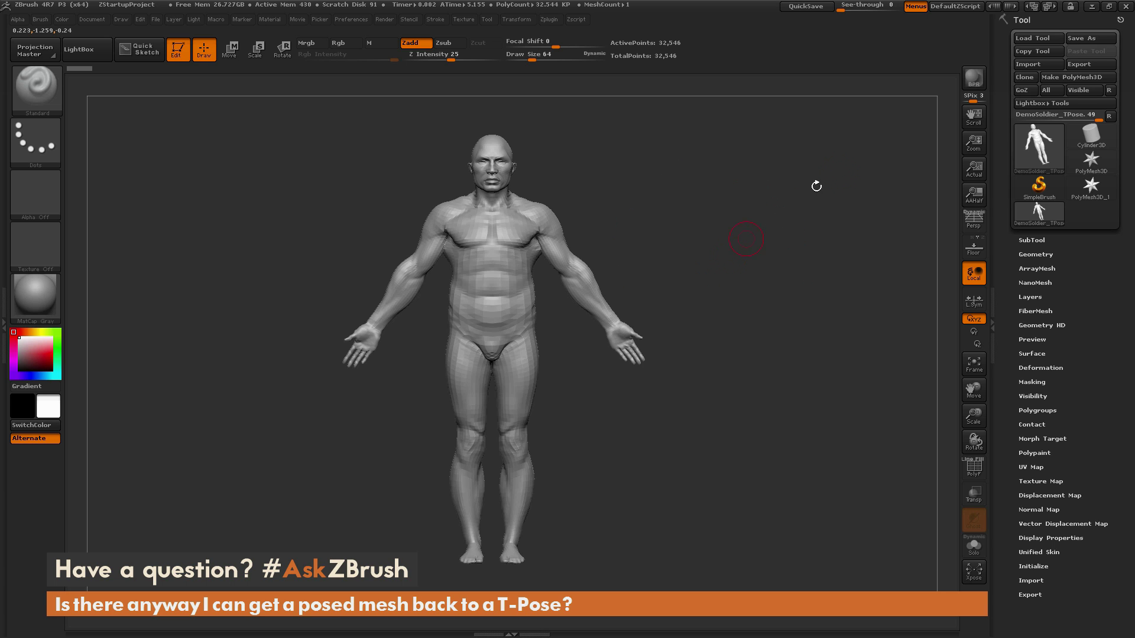
click(1079, 62)
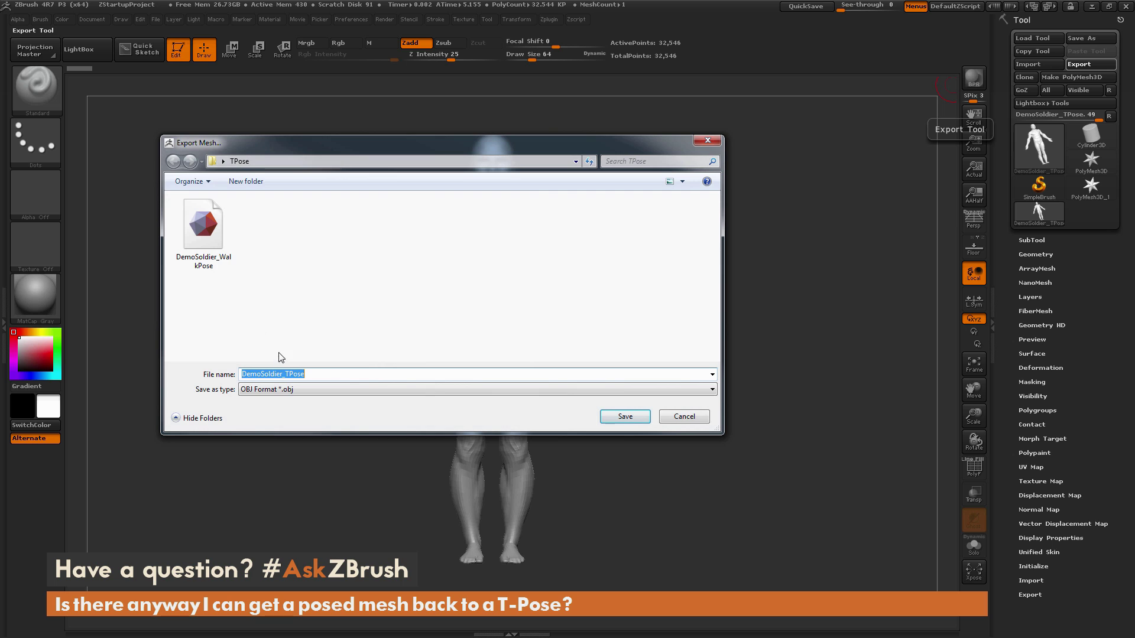
click(305, 373)
click(648, 416)
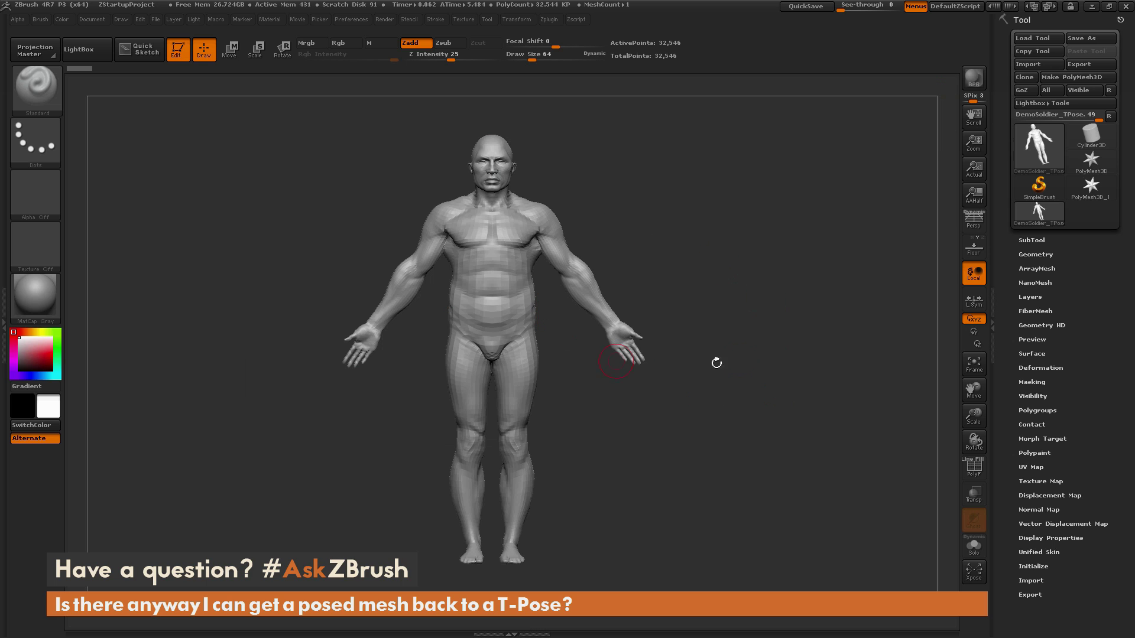
Mask both forearms and hands front and back, and invert the mask so that only they stay editable.
click(1036, 255)
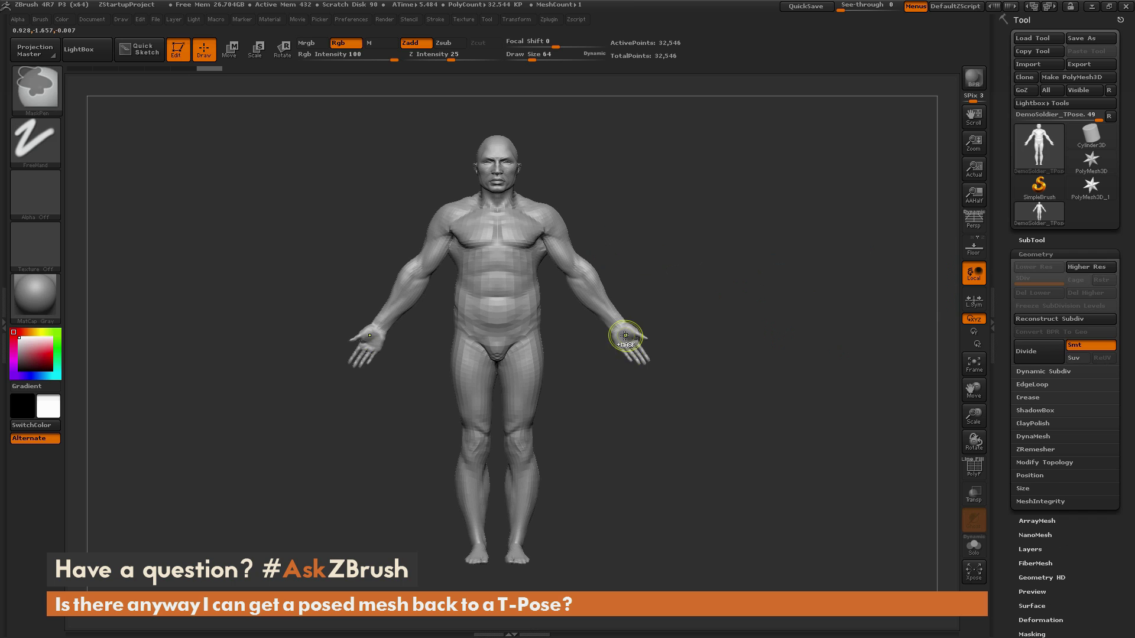
mouse_move(631, 344)
ctrl+mouse_down()
mouse_move(636, 369)
mouse_move(618, 322)
mouse_move(576, 274)
mouse_move(590, 282)
ctrl+mouse_up()
mouse_move(736, 355)
mouse_down()
mouse_move(649, 349)
mouse_move(666, 275)
mouse_move(672, 298)
mouse_up()
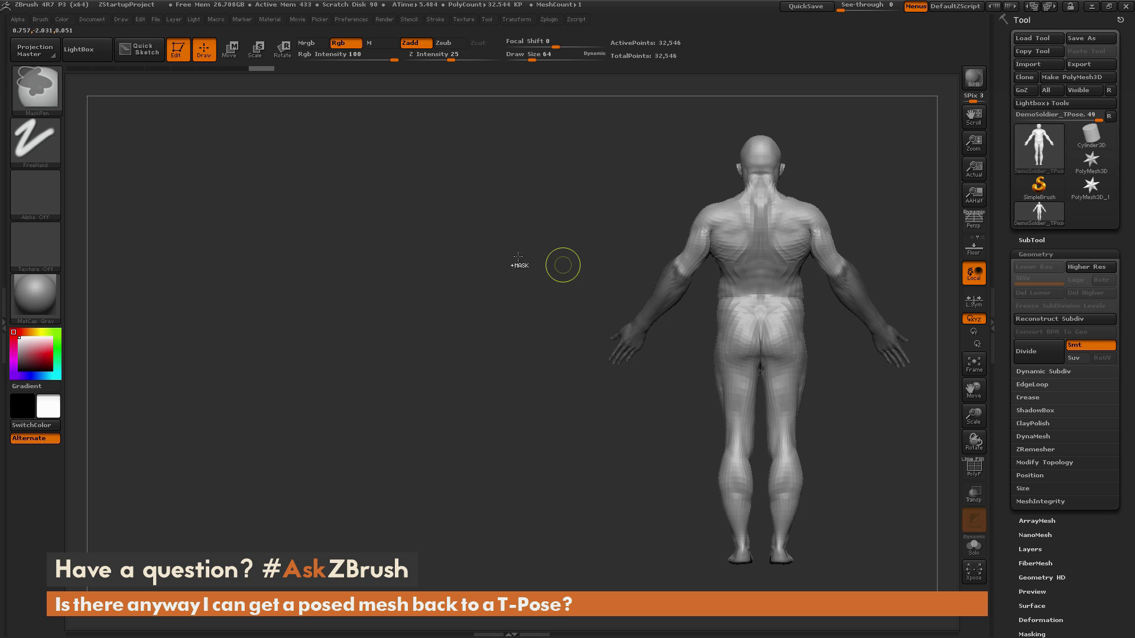
mouse_move(557, 260)
mouse_down()
mouse_move(794, 274)
mouse_move(597, 278)
mouse_up()
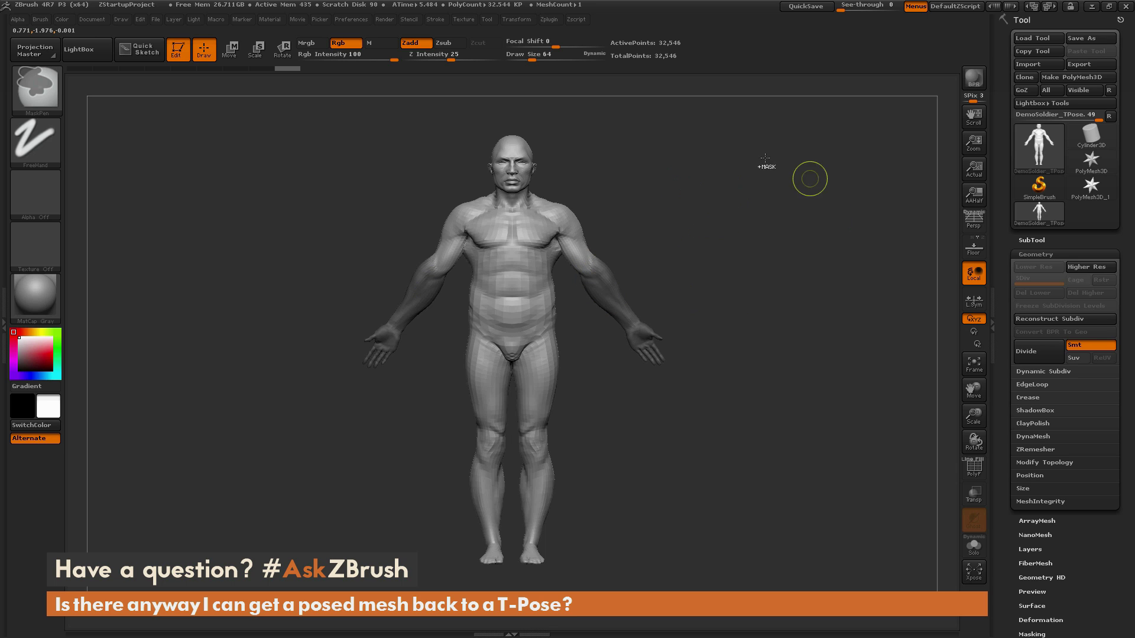
ctrl+click(753, 182)
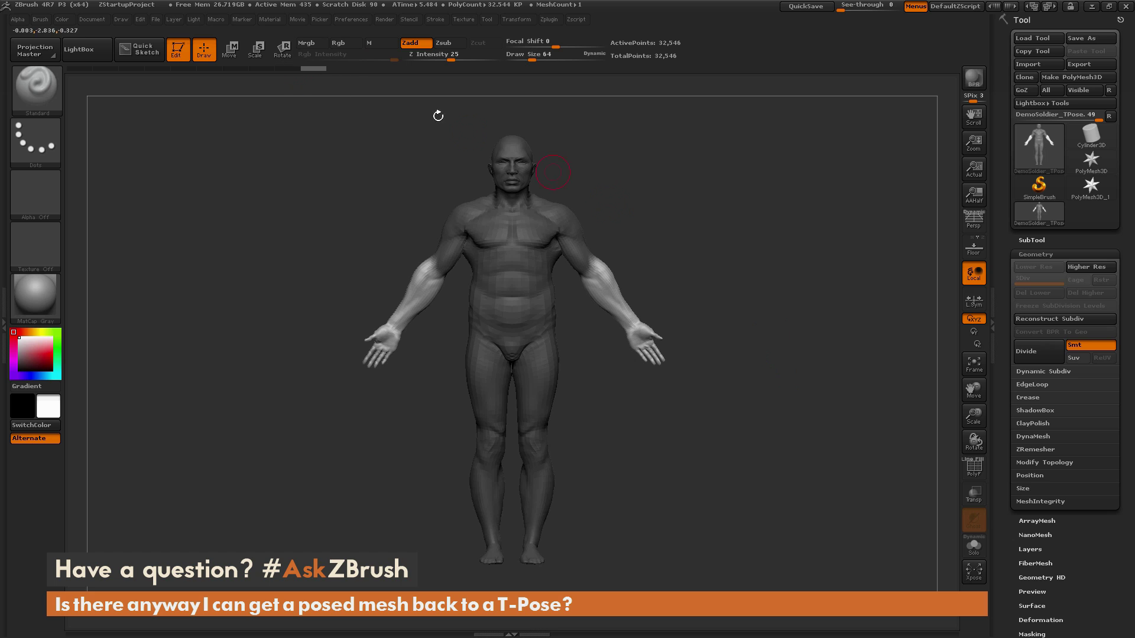
Bend both forearms upward at the elbows with Transpose Rotate, using a shoulder-to-elbow action line, and clear the mask.
click(282, 50)
drag(785, 304, 537, 248)
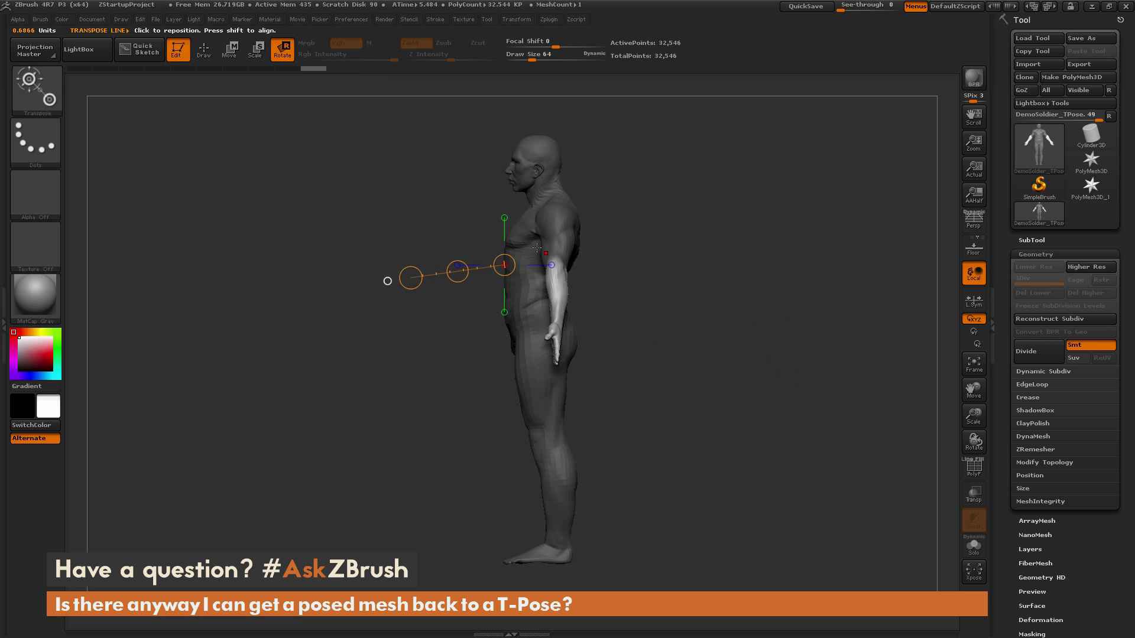
drag(557, 211, 557, 266)
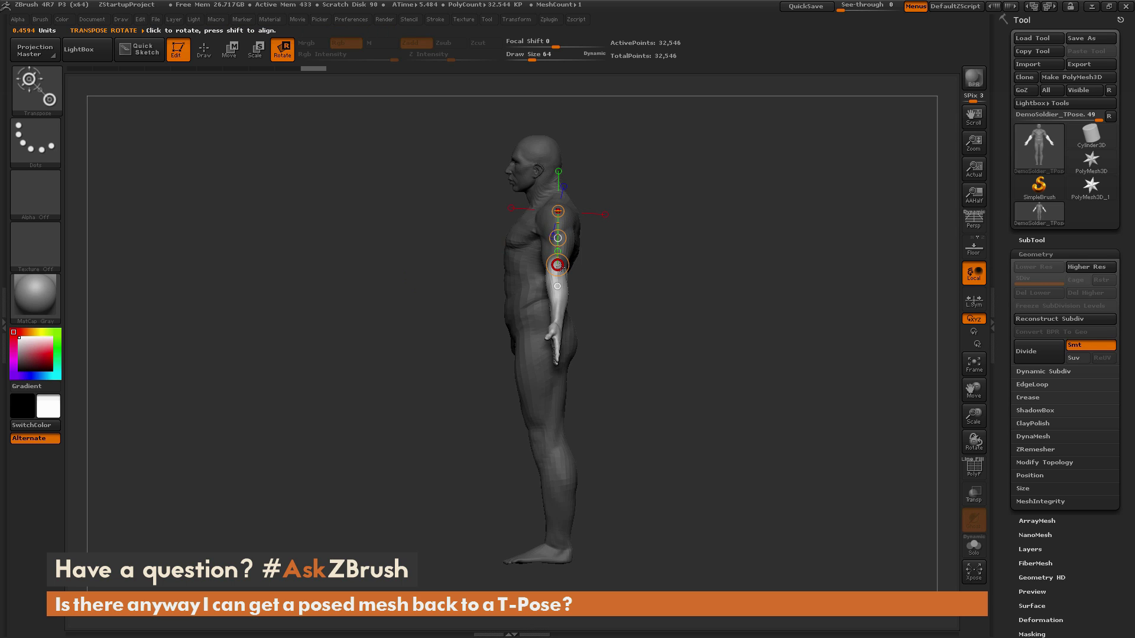
drag(557, 266, 488, 208)
drag(665, 224, 722, 220)
ctrl+drag(693, 204, 715, 324)
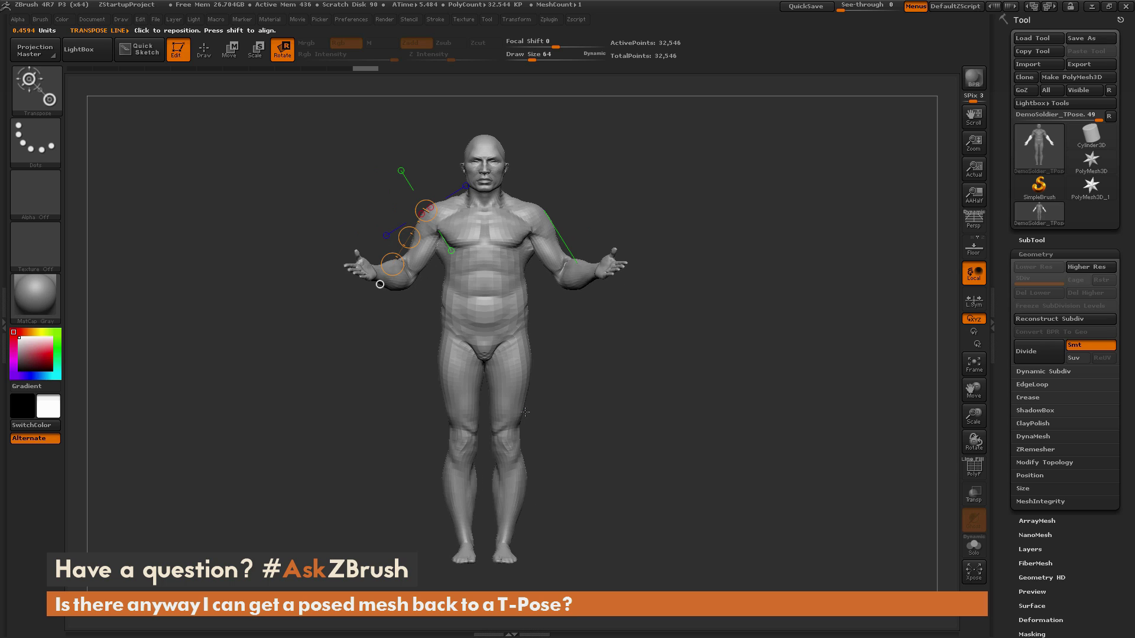
key(ctrl+z)
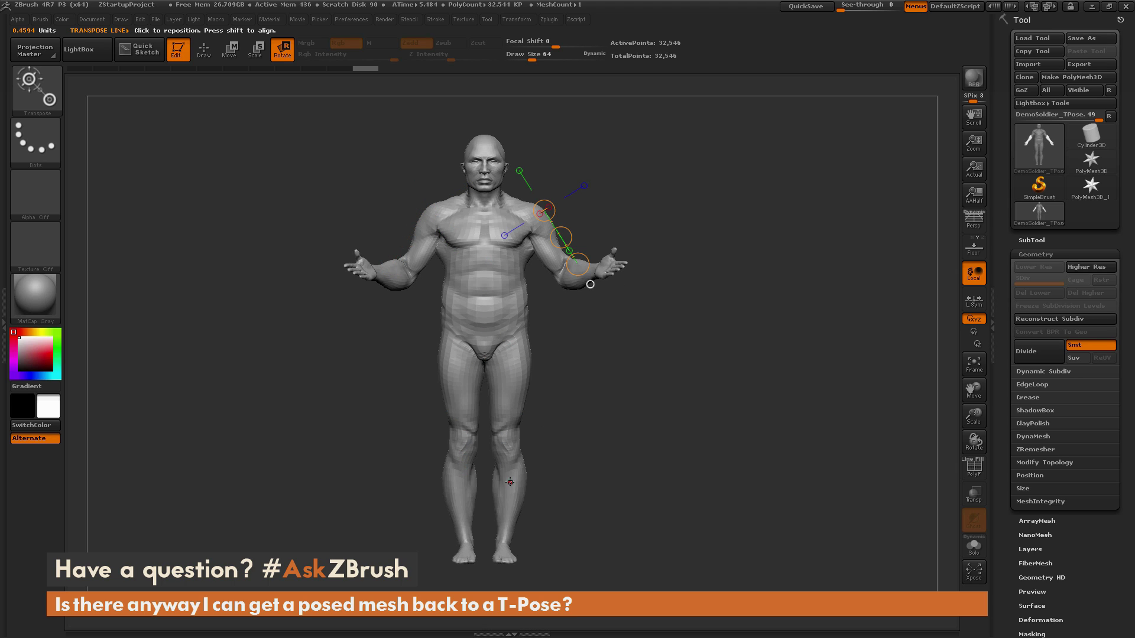
Lean the upper body toward the figure's left with Transpose Rotate, using an action line from the lower leg to the abdomen.
mouse_move(508, 478)
mouse_down()
mouse_move(494, 318)
mouse_move(485, 324)
mouse_up()
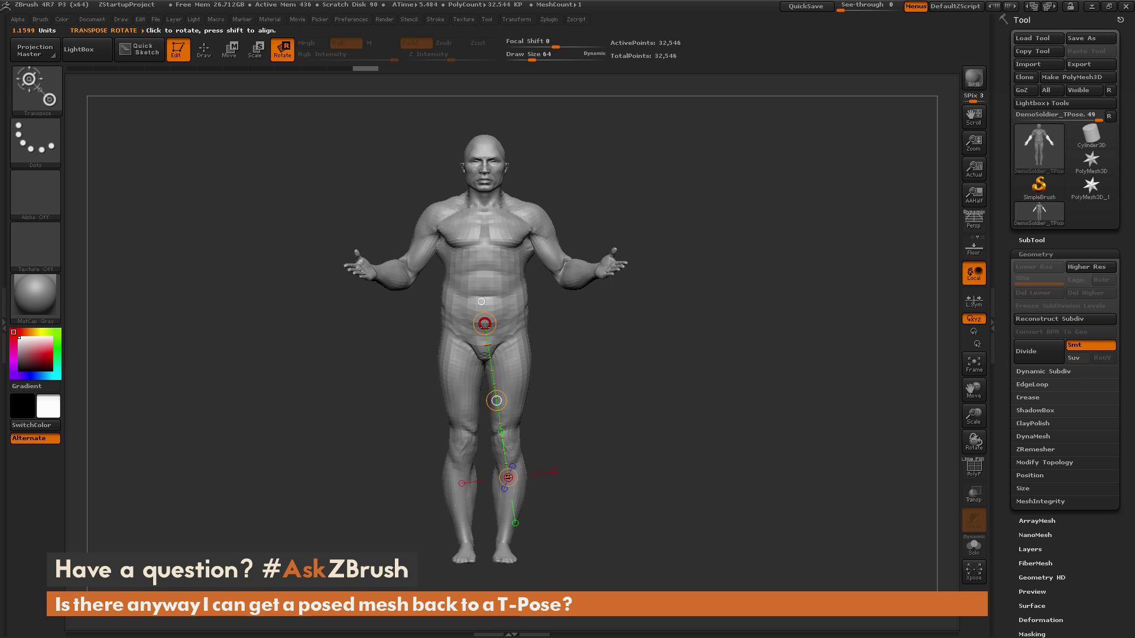
mouse_move(485, 326)
mouse_down()
mouse_move(470, 326)
mouse_move(504, 322)
mouse_up()
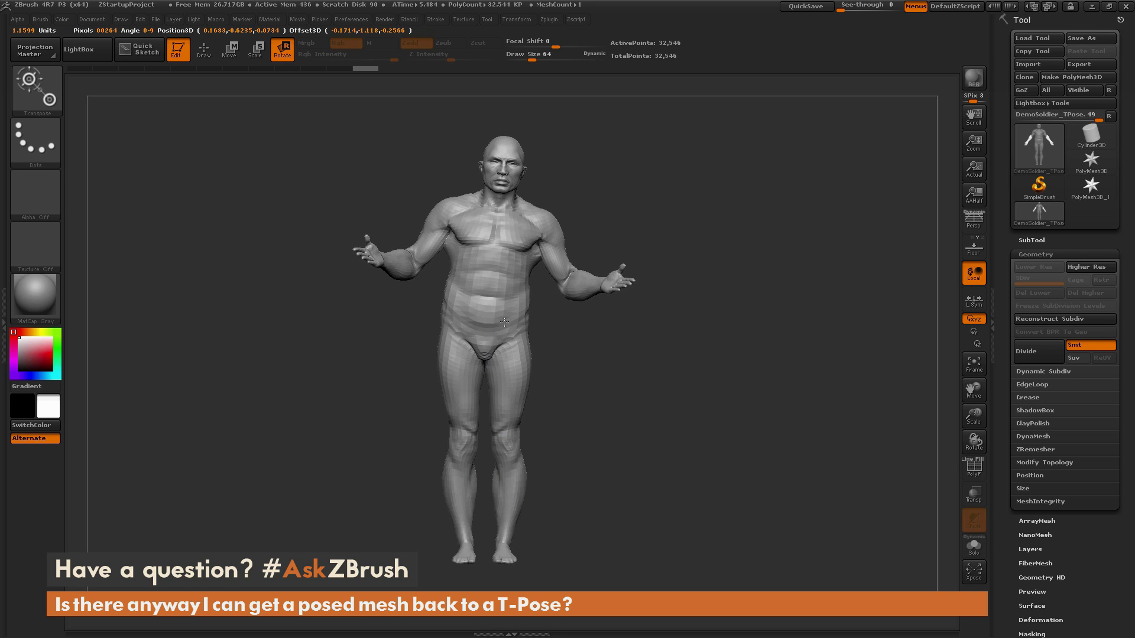
key(ctrl+z)
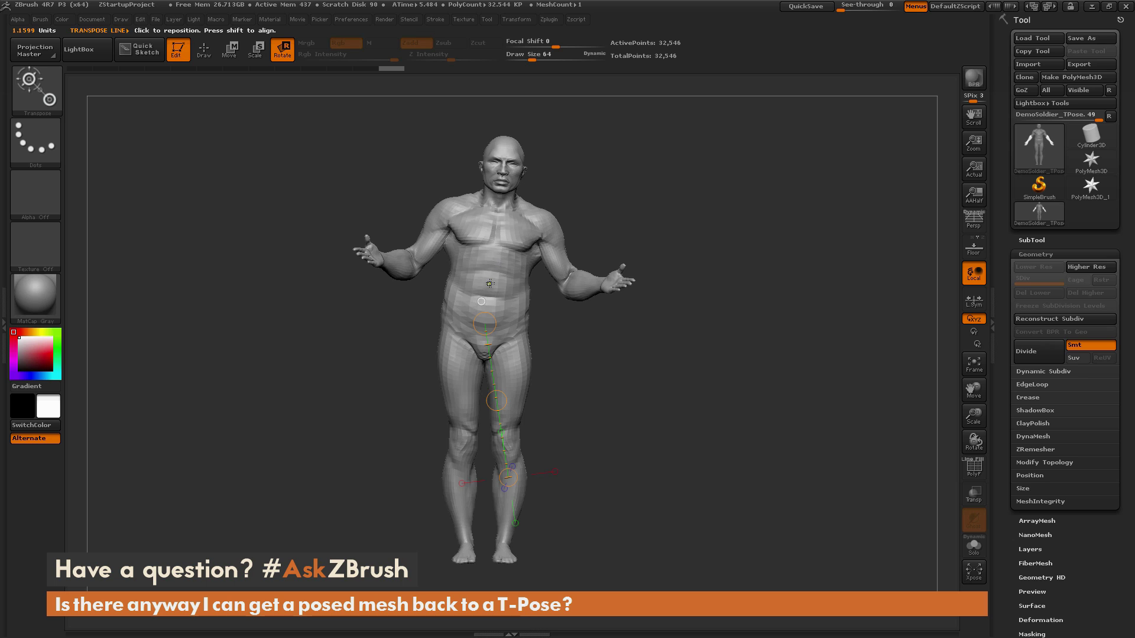
Mask the body below the neck, rotate the head with Transpose, and return to Draw mode with the mask cleared.
ctrl+drag(489, 284, 500, 186)
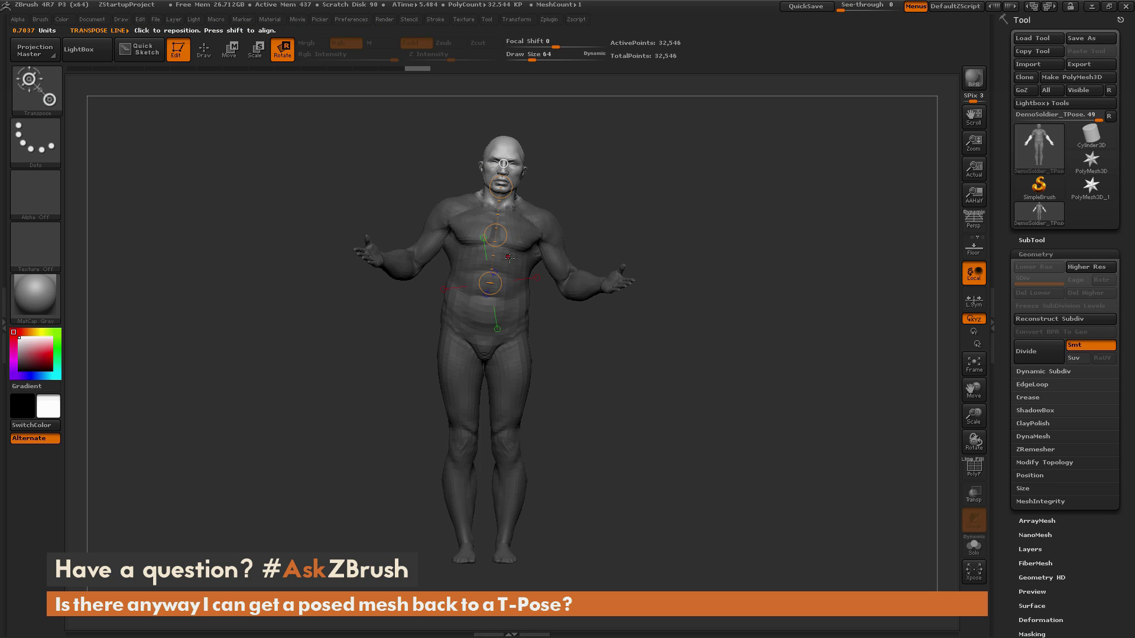
drag(508, 256, 494, 202)
ctrl+drag(744, 307, 748, 330)
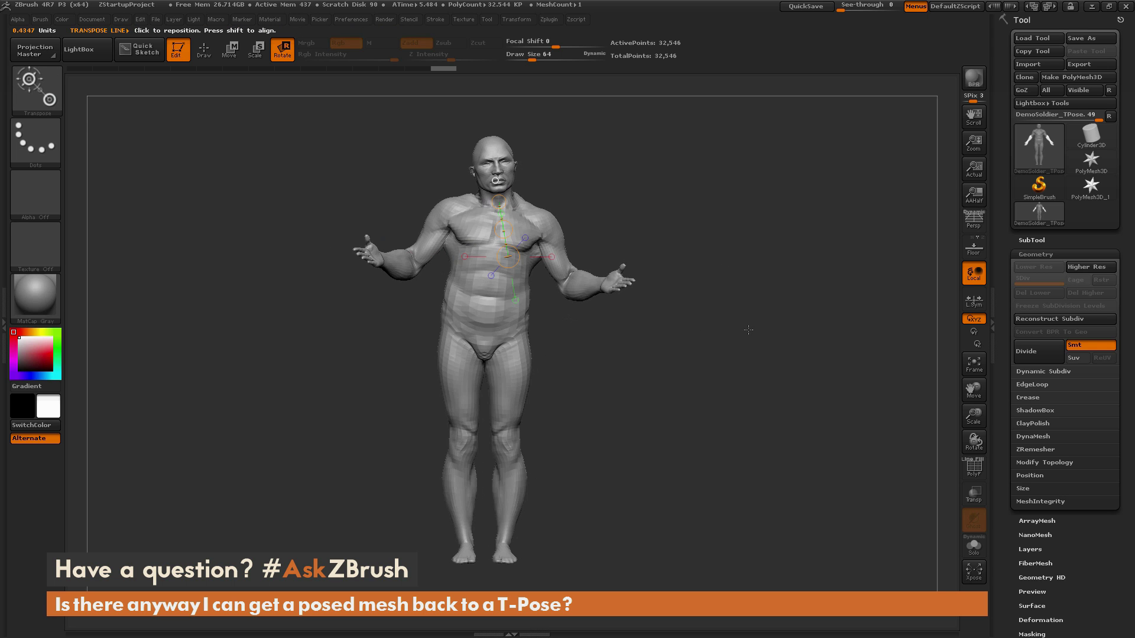
click(209, 56)
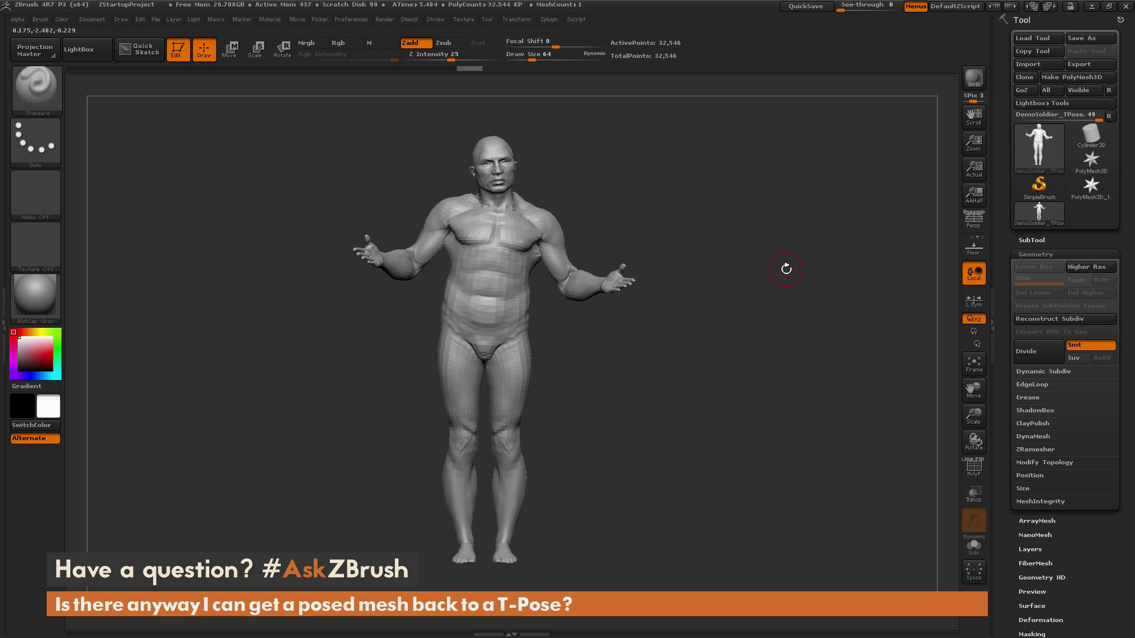
Divide the posed mesh with smoothing up to subdivision level 4.
click(1031, 352)
click(1031, 355)
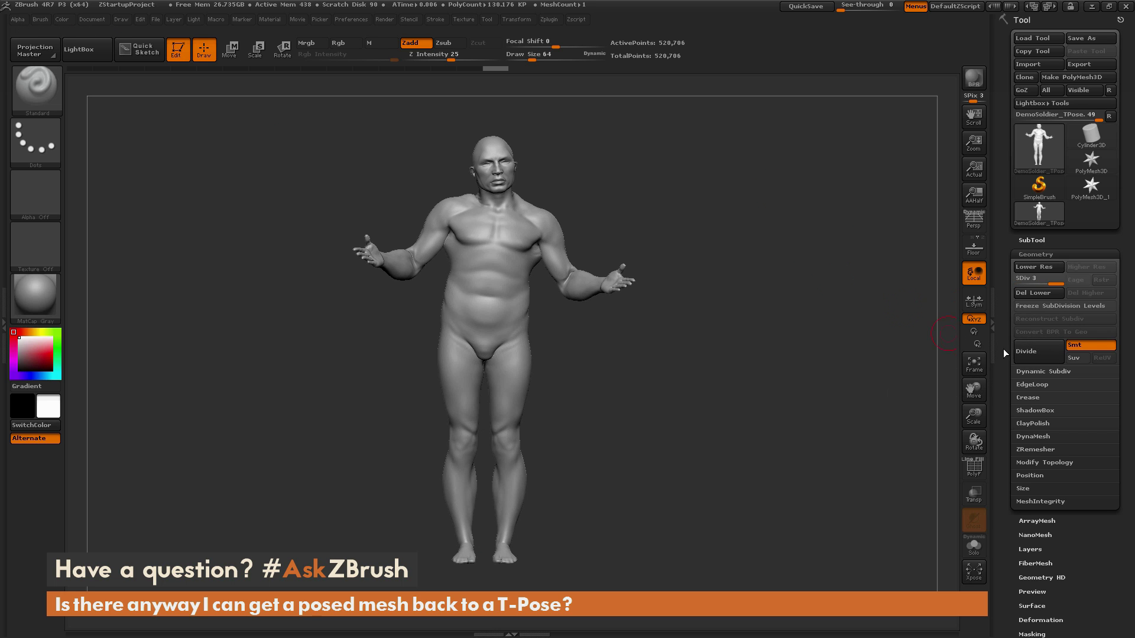
click(1049, 355)
Sculpt rough surface detail on the figure's left chest and shoulder with the ClayBuildup brush.
alt+drag(824, 255, 835, 309)
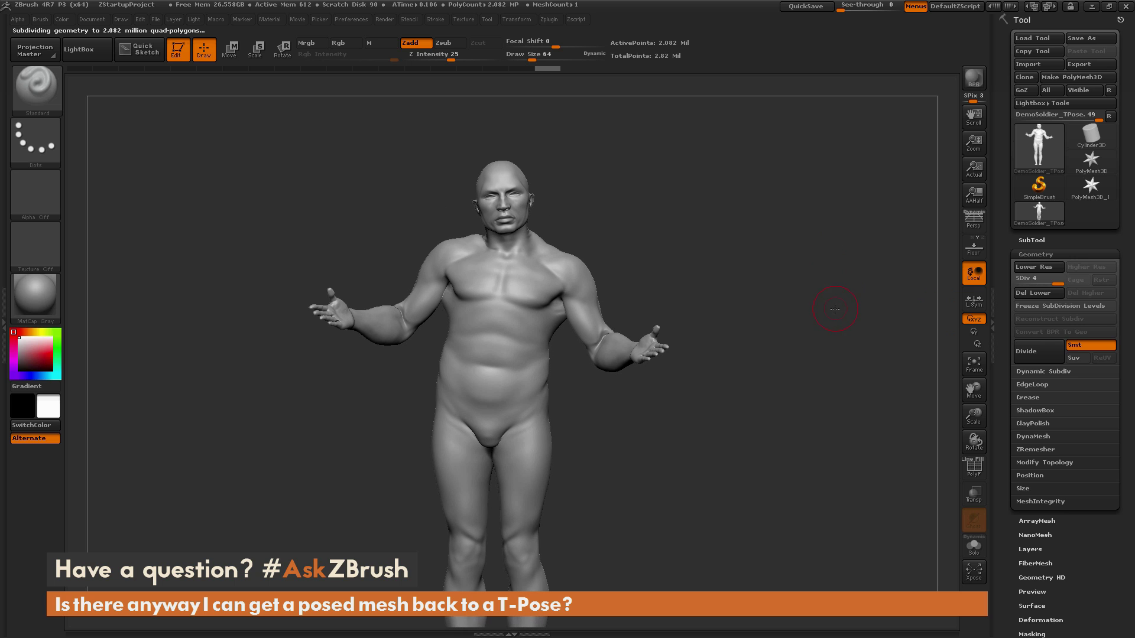
key(b)
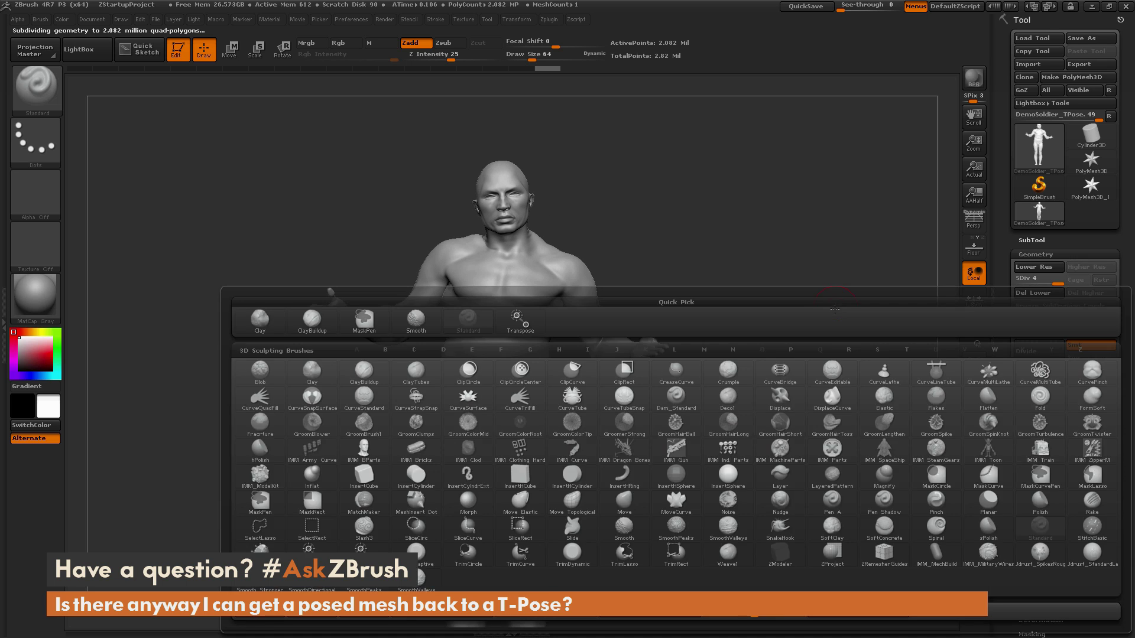
key(c)
key(b)
key(space)
drag(672, 253, 638, 248)
mouse_move(530, 305)
mouse_down()
mouse_move(510, 283)
mouse_move(541, 301)
mouse_move(552, 292)
mouse_move(514, 283)
mouse_move(539, 296)
mouse_move(556, 282)
mouse_move(551, 292)
mouse_move(529, 278)
mouse_move(559, 272)
mouse_move(574, 289)
mouse_move(573, 260)
mouse_move(582, 292)
mouse_move(551, 264)
mouse_move(576, 254)
mouse_move(591, 290)
mouse_move(572, 262)
mouse_up()
drag(609, 248, 628, 222)
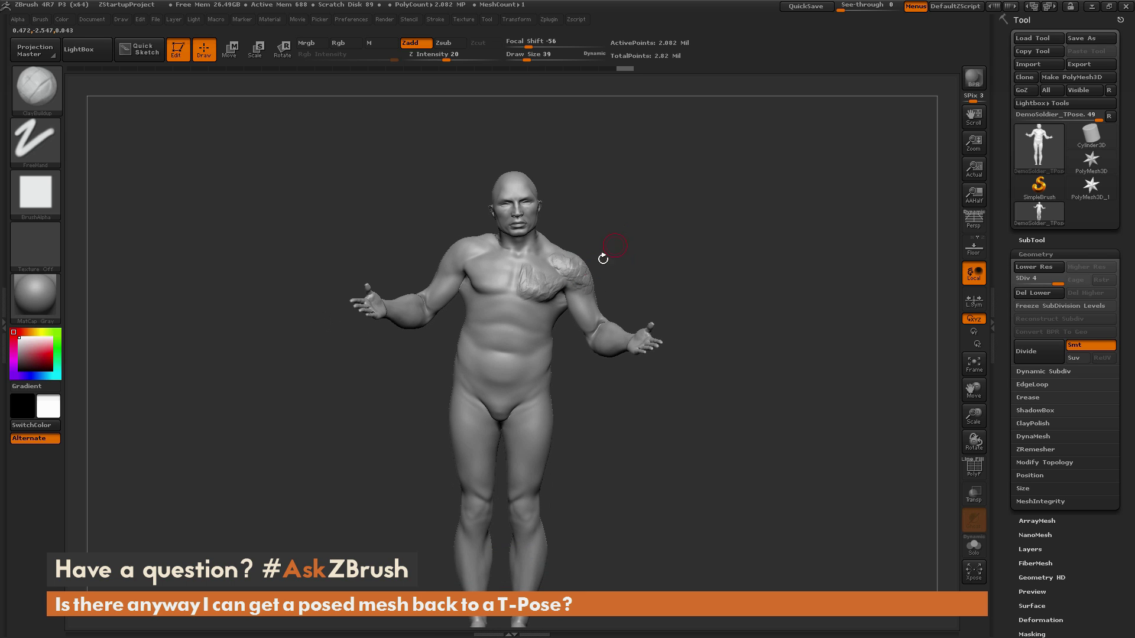
mouse_move(582, 277)
mouse_down()
mouse_move(590, 289)
mouse_move(694, 228)
mouse_move(710, 269)
mouse_move(677, 264)
mouse_up()
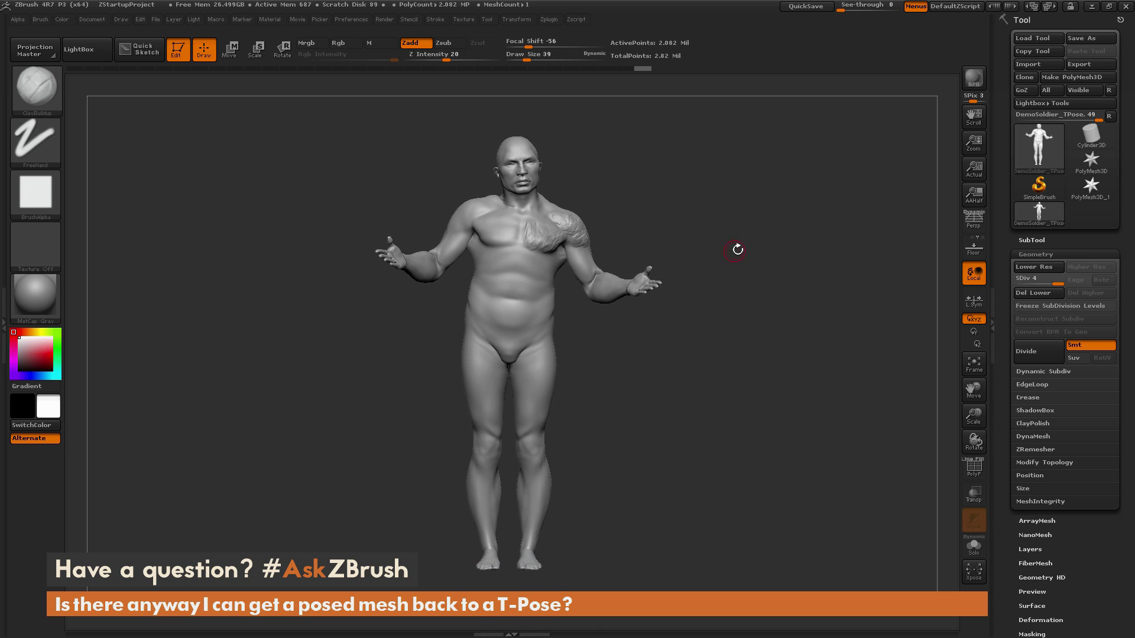
Lower the mesh to subdivision level 1 and export it in OBJ format as DemoSoldier_Quickpose.
drag(1047, 284, 1012, 282)
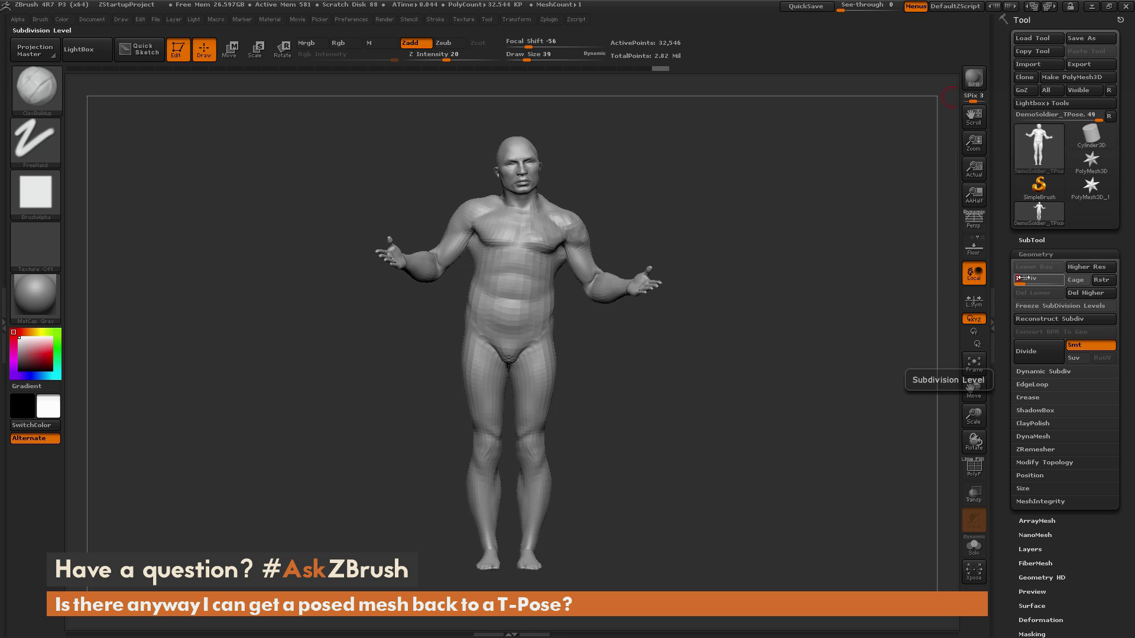
click(1083, 63)
drag(282, 374, 318, 362)
text(_)
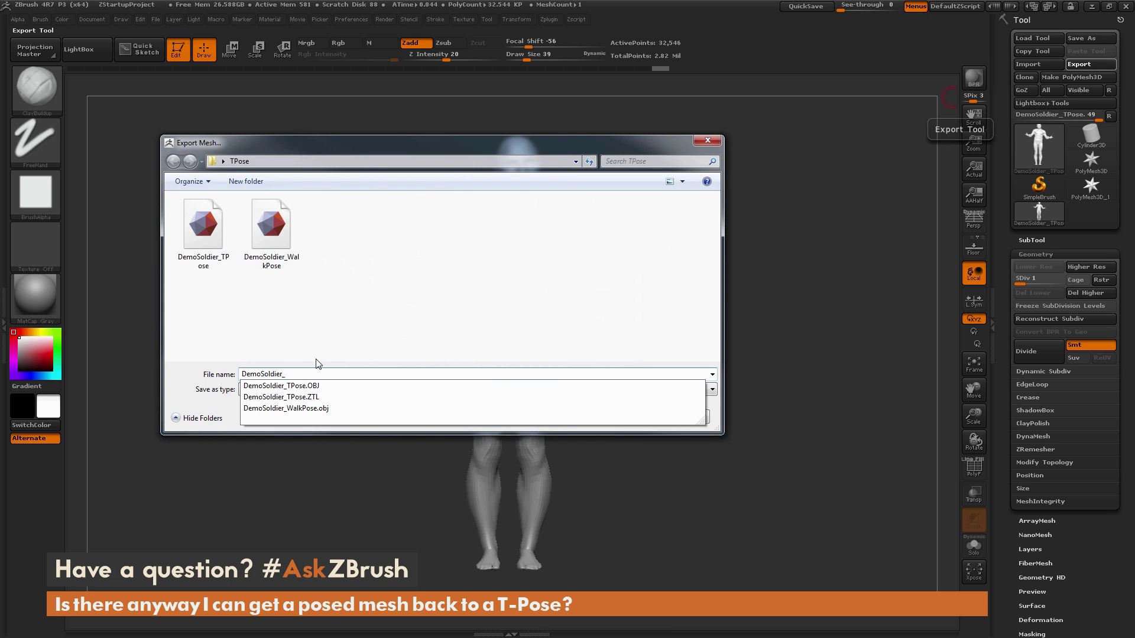
text(Qui)
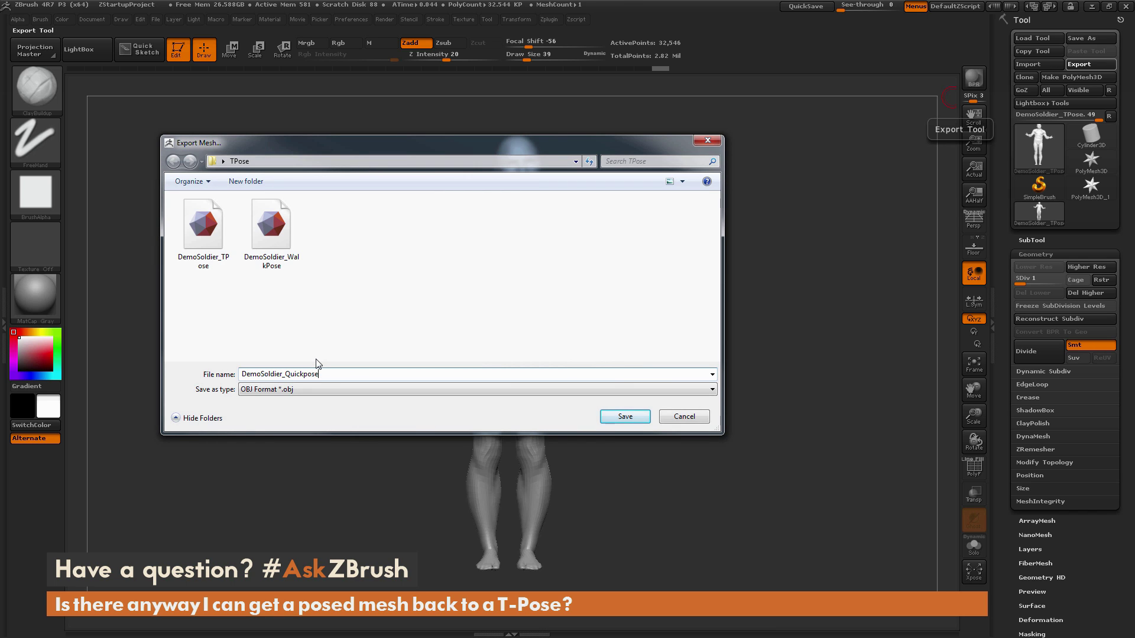
text(ckpose)
key(Return)
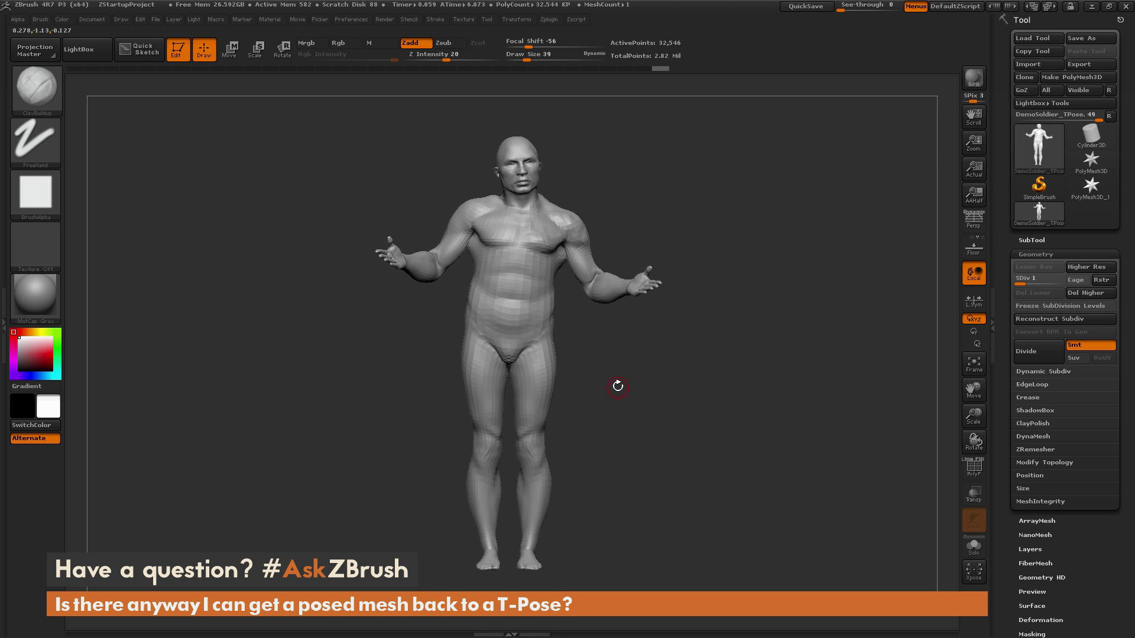
Import DemoSoldier_TPose onto the lowest subdivision level of the posed mesh to restore its original pose.
click(1029, 65)
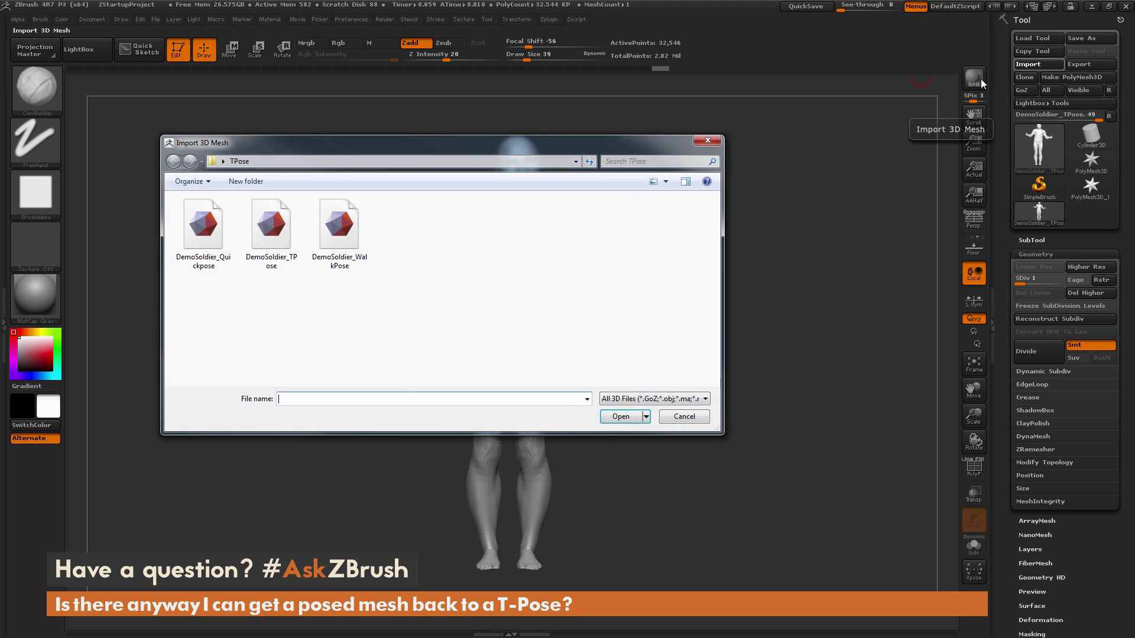
click(278, 242)
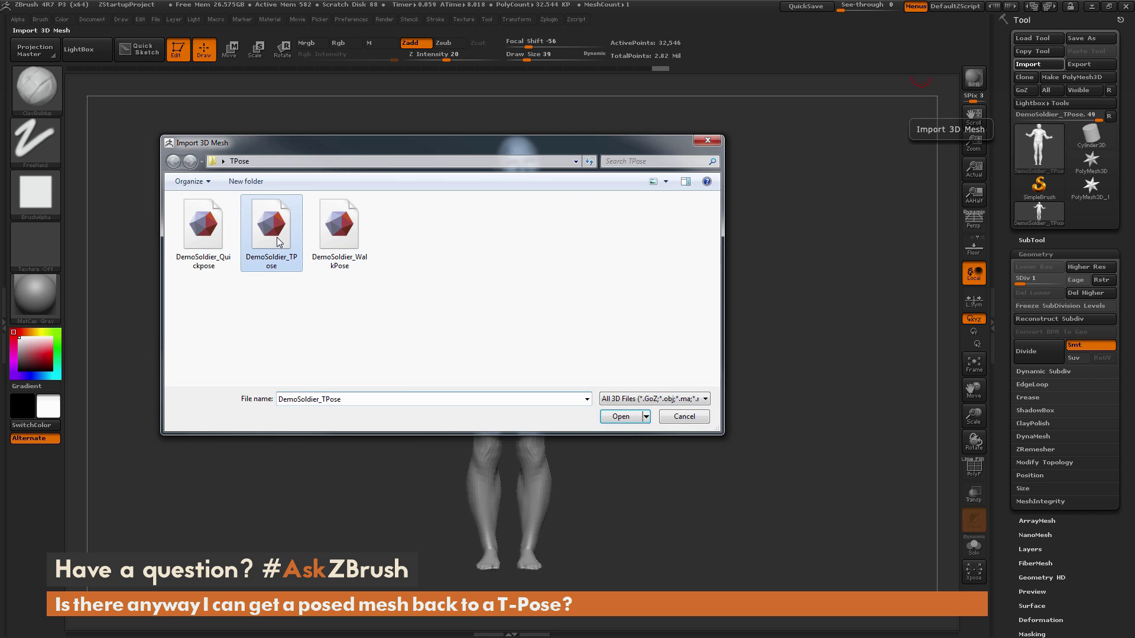
click(625, 422)
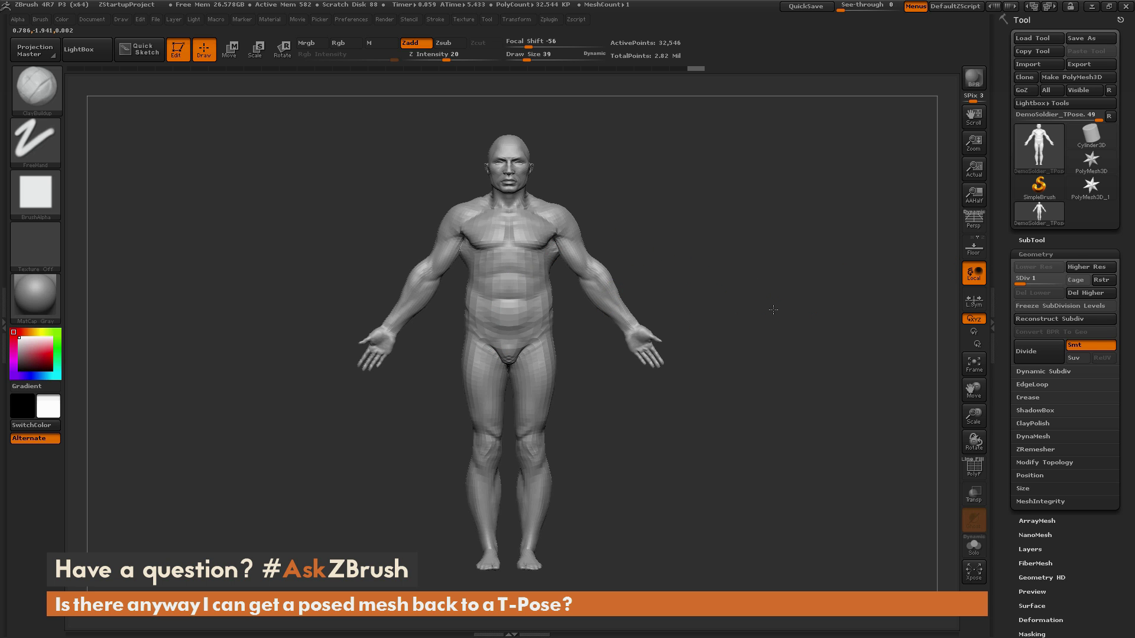
mouse_move(774, 310)
mouse_down()
mouse_move(732, 313)
mouse_move(767, 315)
mouse_up()
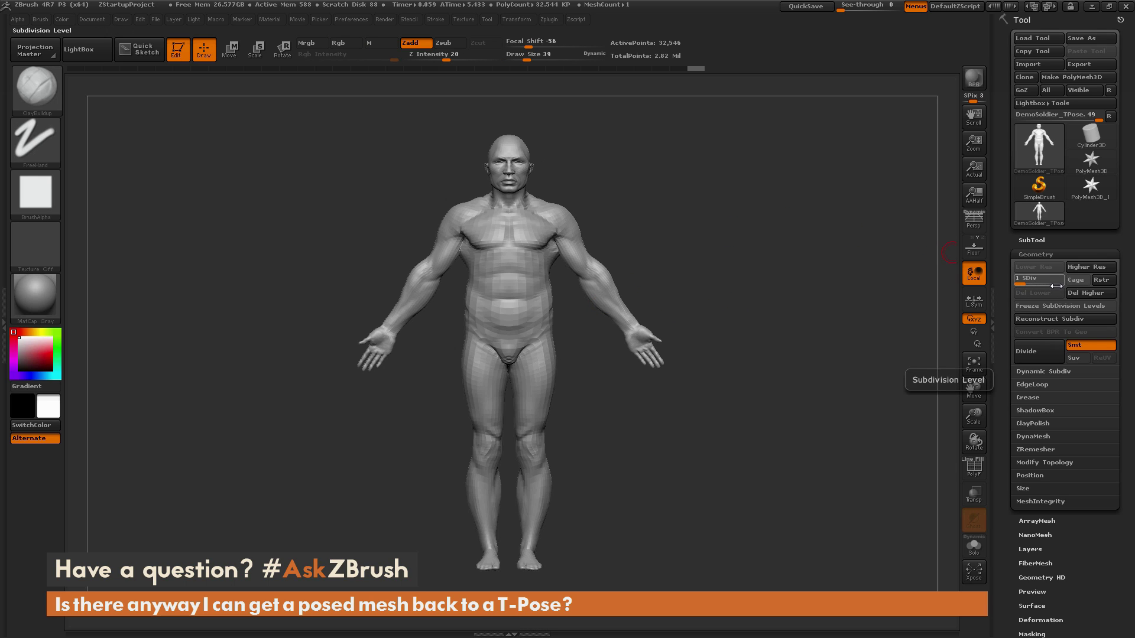
Raise the mesh to subdivision level 4 and add more ClayBuildup strokes to the figure's left shoulder and chest.
drag(1019, 282, 1064, 282)
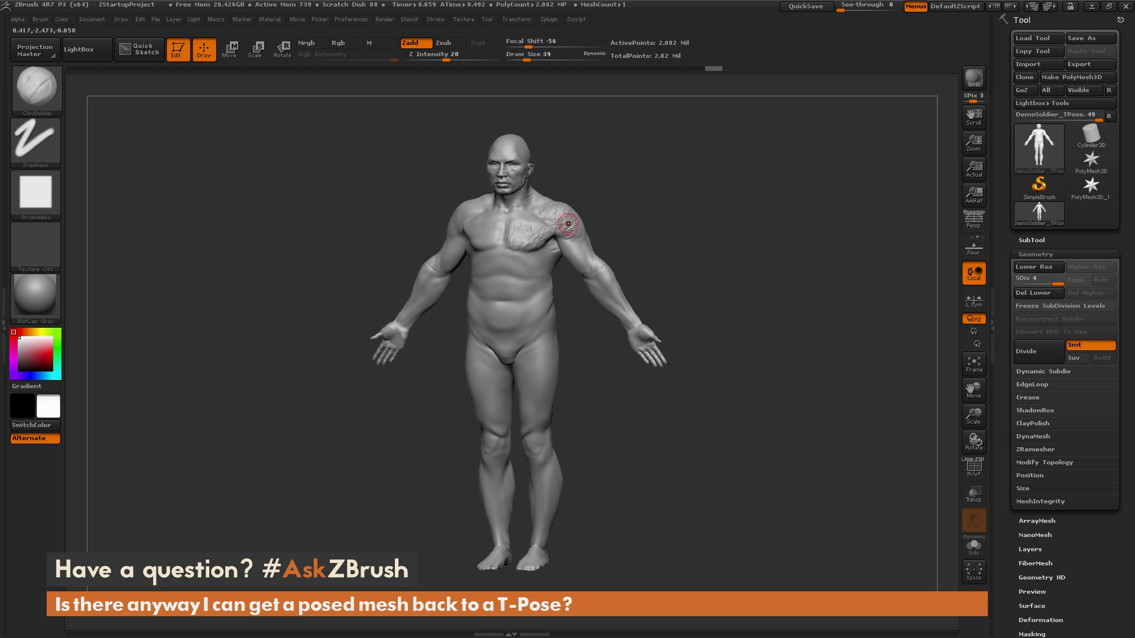
drag(607, 209, 623, 185)
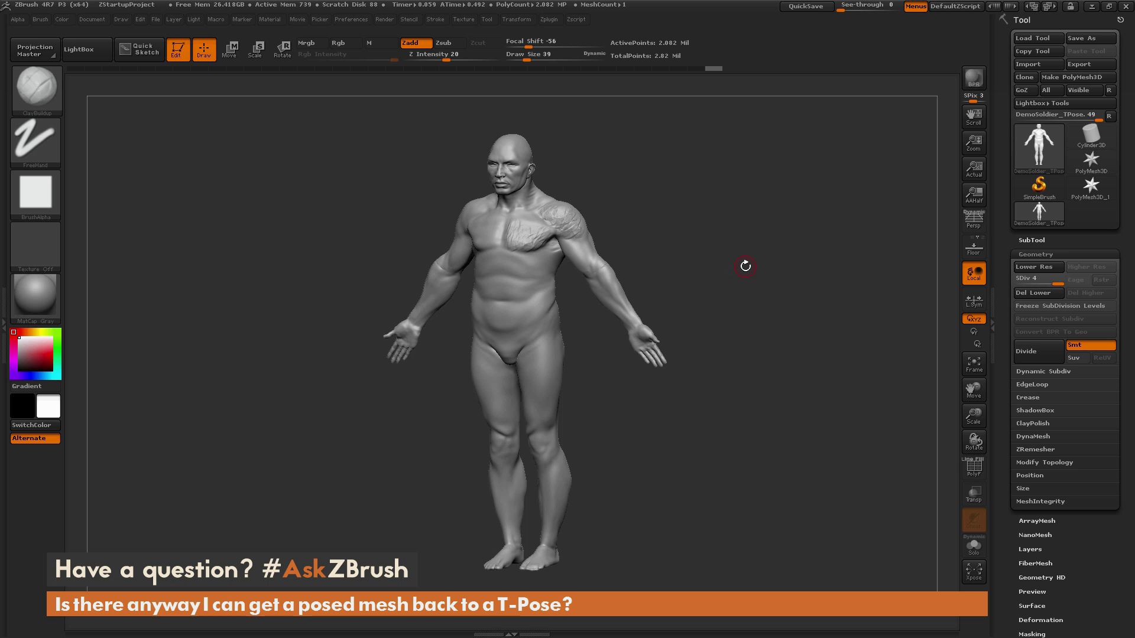
drag(745, 267, 727, 260)
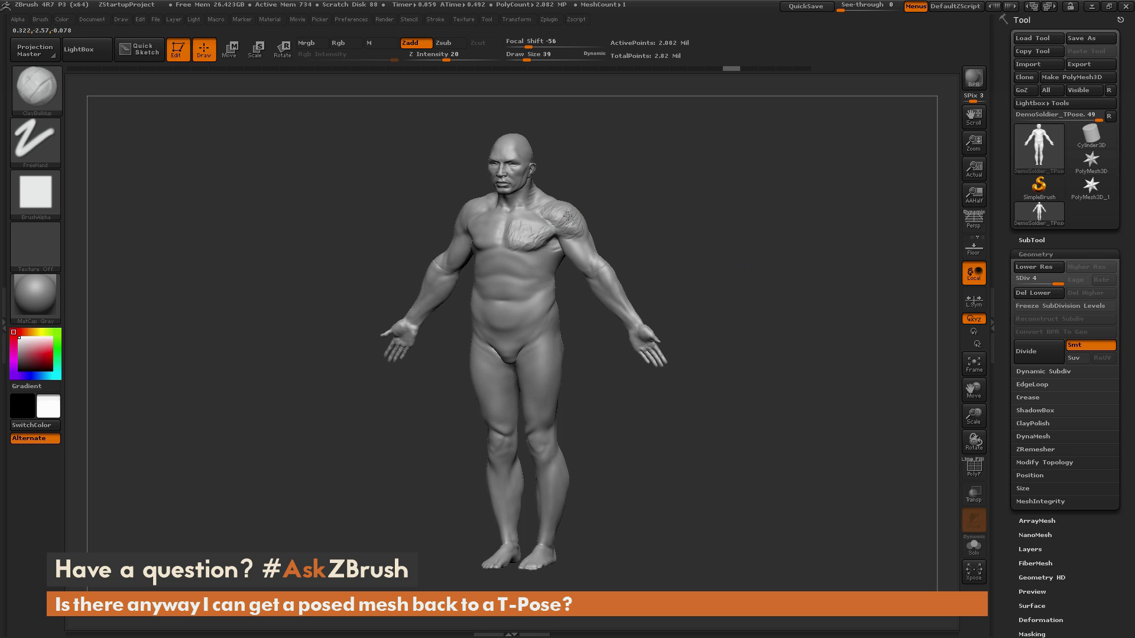
mouse_move(580, 229)
mouse_down()
mouse_move(572, 217)
mouse_move(526, 238)
mouse_up()
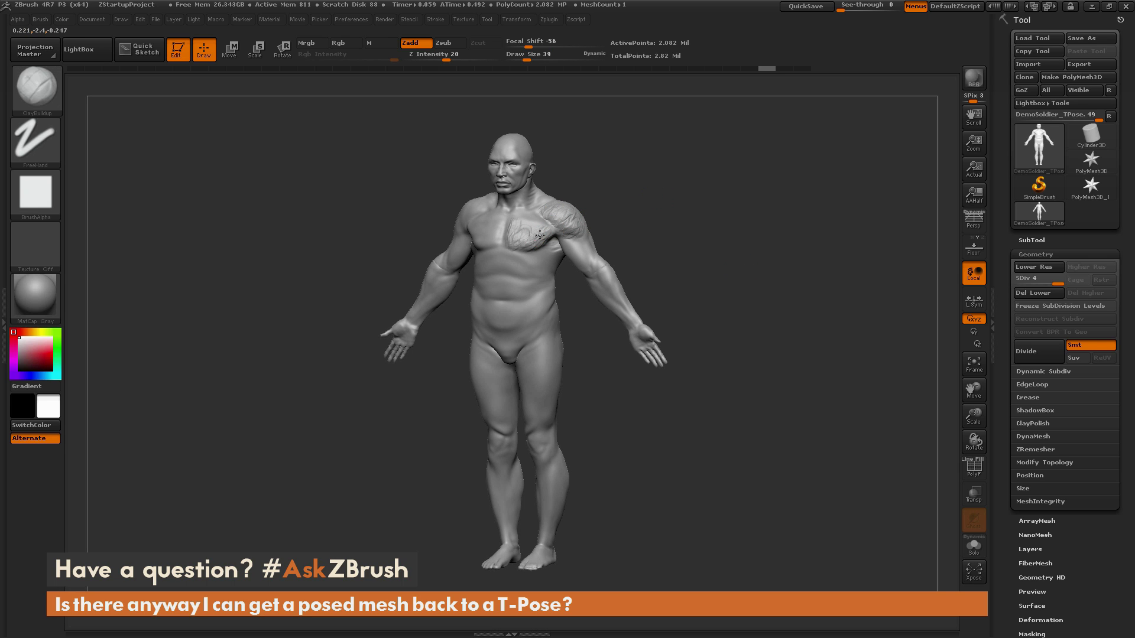
mouse_move(670, 203)
mouse_down()
mouse_move(578, 208)
mouse_move(688, 230)
mouse_up()
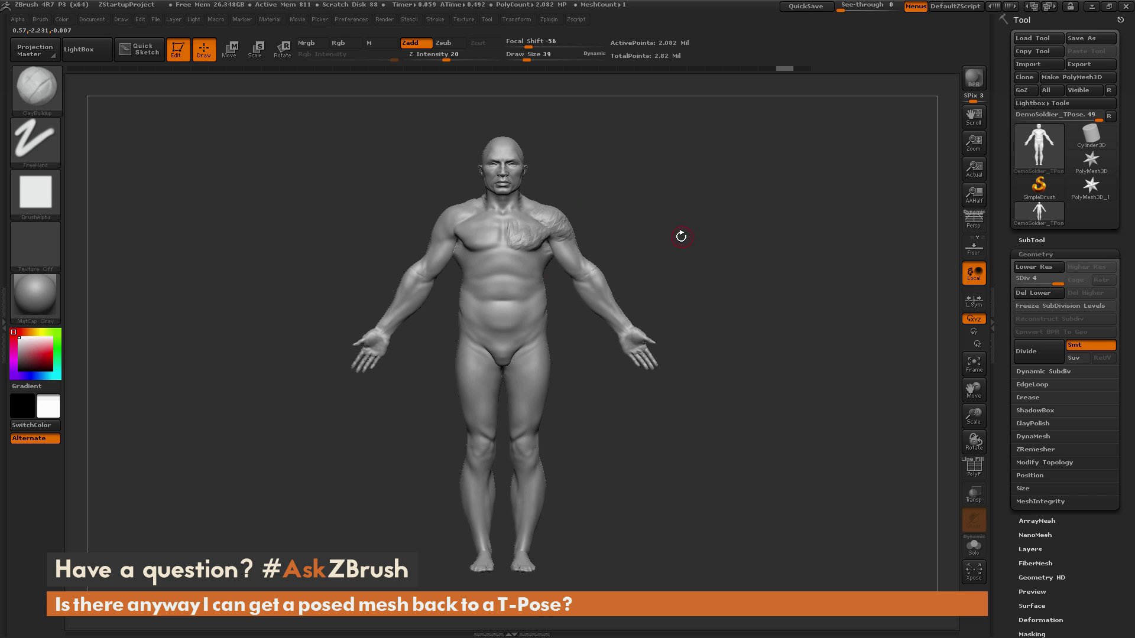
Import DemoSoldier_Quickpose onto the mesh at subdivision level 1 and raise the mesh to level 4.
drag(1040, 283, 1019, 284)
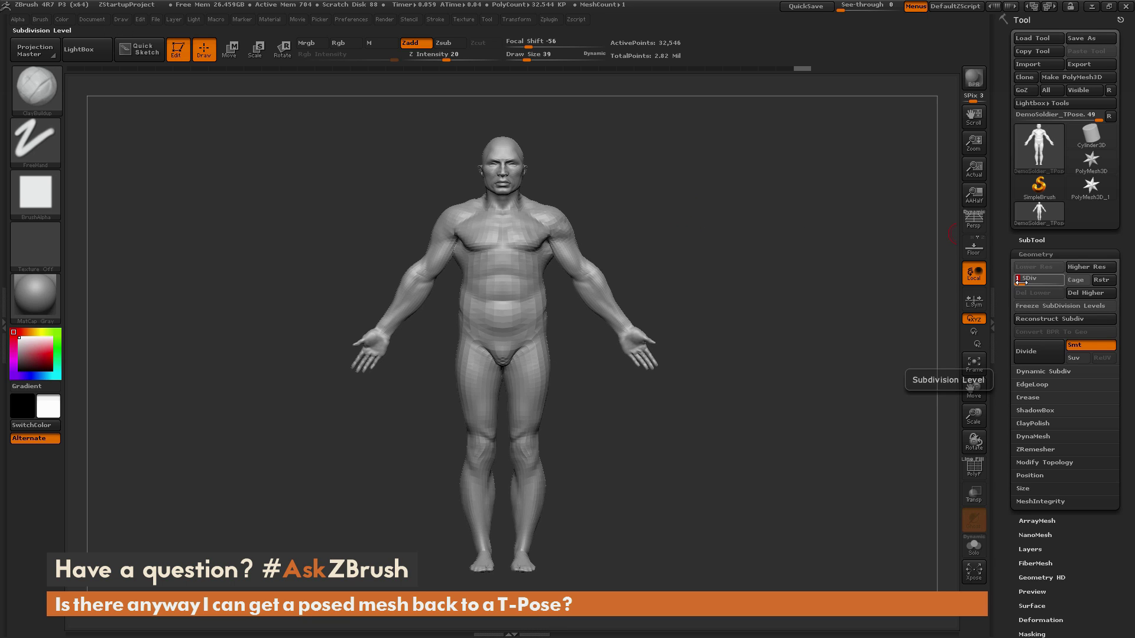
click(1027, 64)
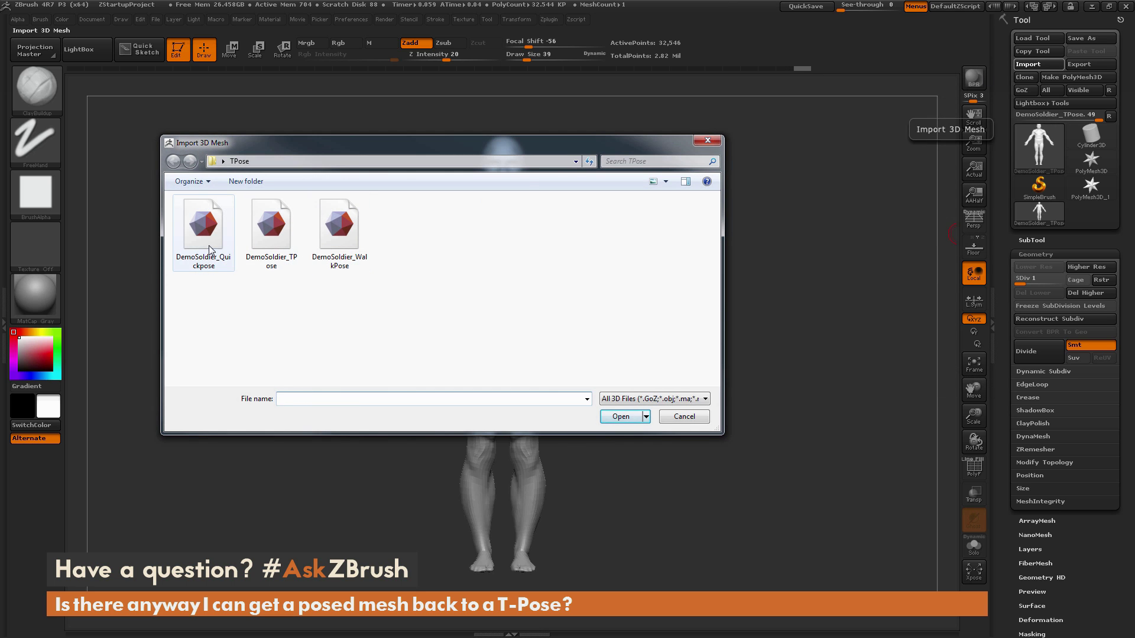
double_click(210, 249)
drag(802, 257, 900, 236)
drag(1022, 282, 1058, 284)
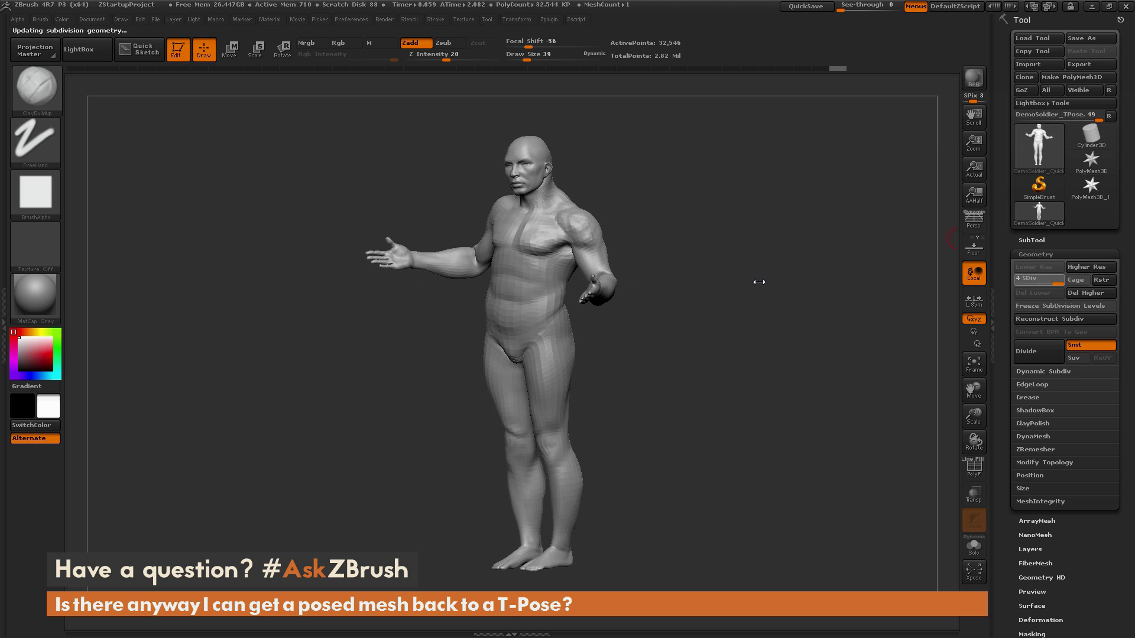
drag(763, 277, 704, 283)
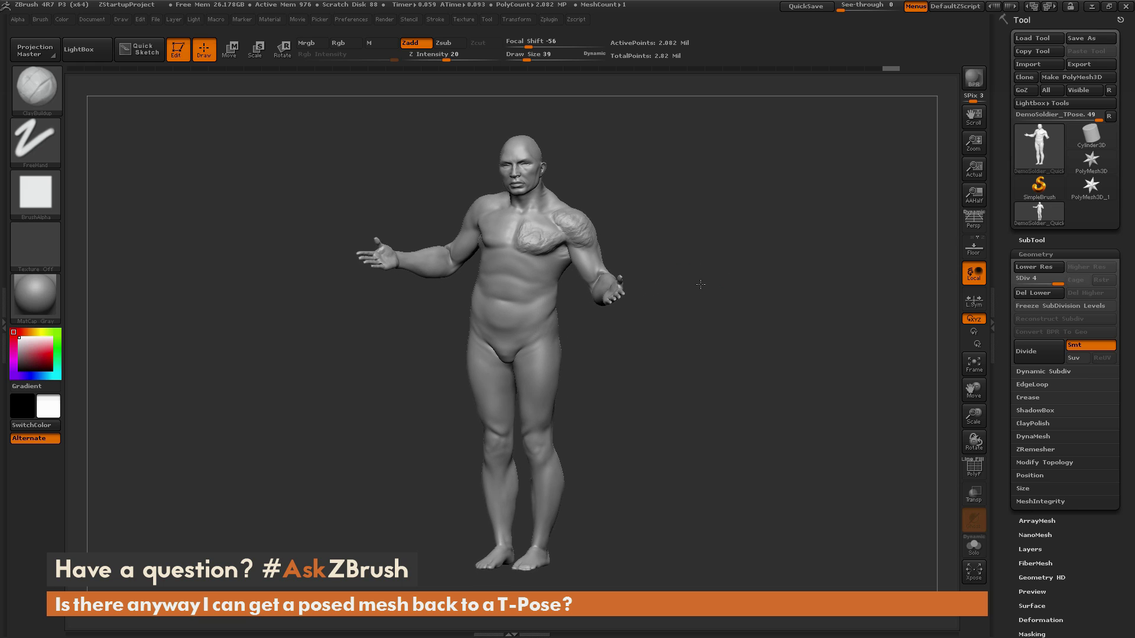
Lower the mesh to subdivision level 1, import DemoSoldier_WalkPose onto it, and return to level 4.
drag(1057, 283, 1018, 282)
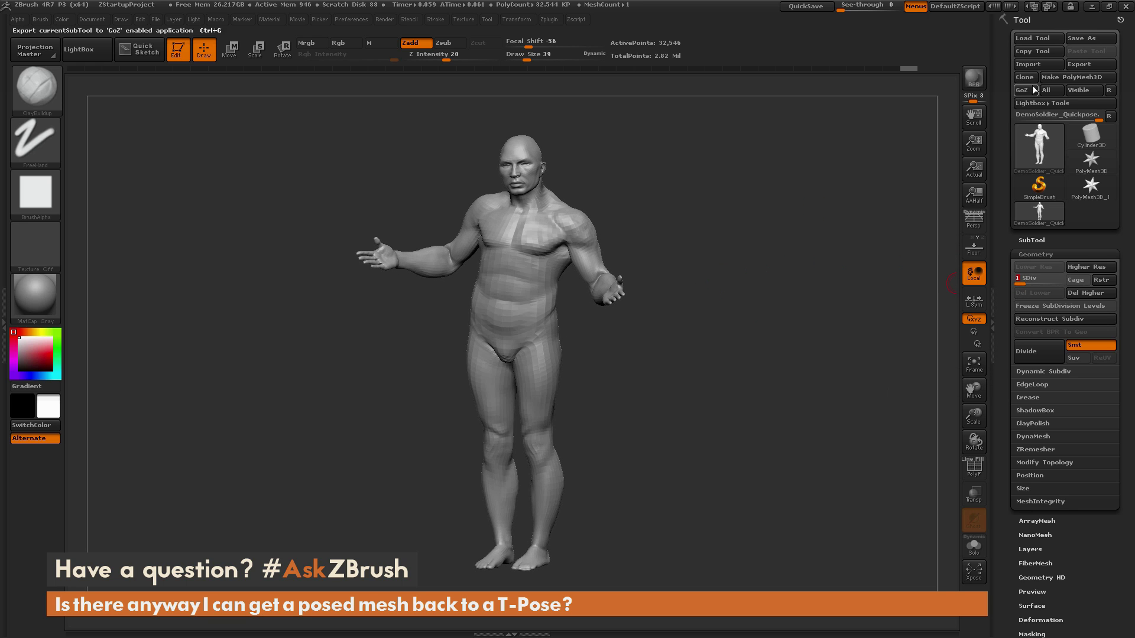
click(1028, 64)
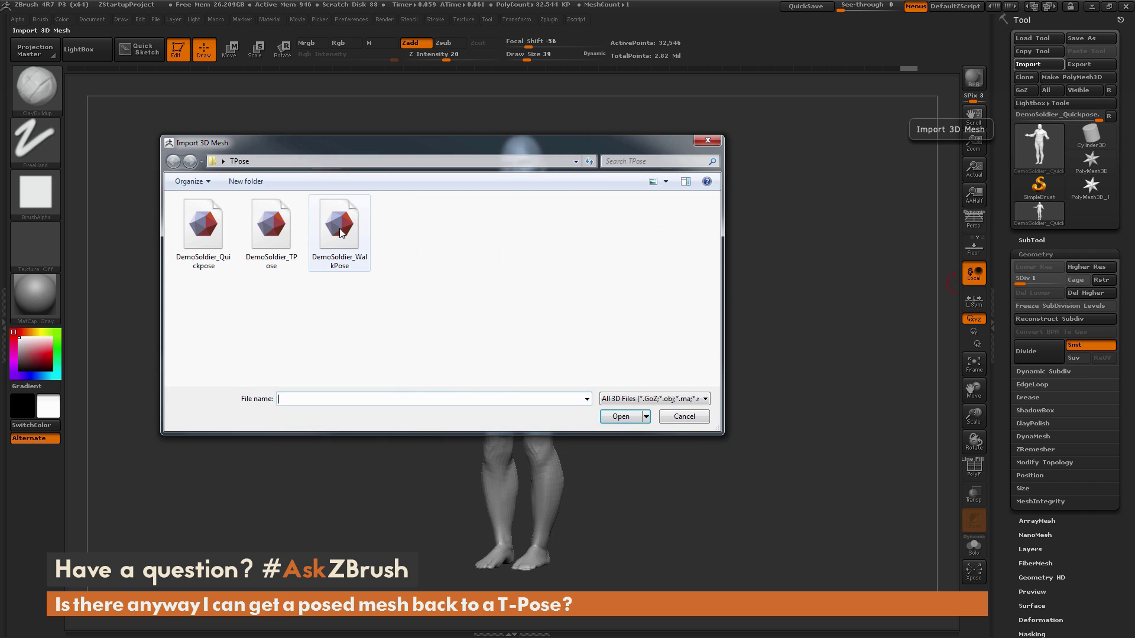
double_click(341, 231)
drag(760, 246, 792, 292)
drag(1027, 282, 1060, 282)
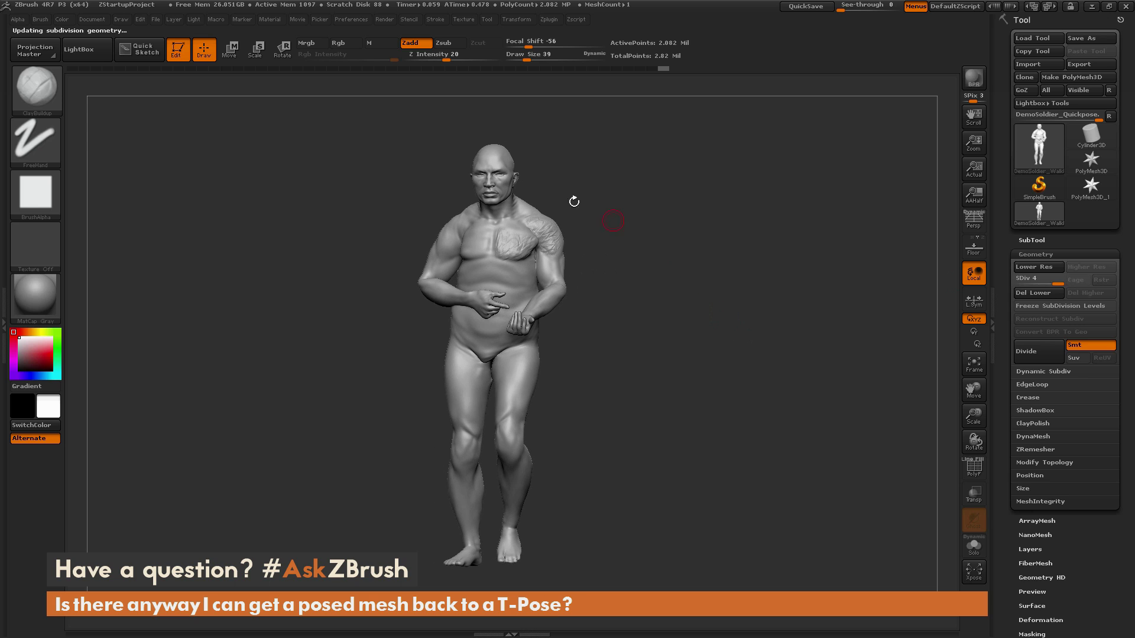
Add ClayBuildup strokes to the left chest, shoulder and upper arm of the figure in its walking pose.
right_drag(524, 250, 547, 238)
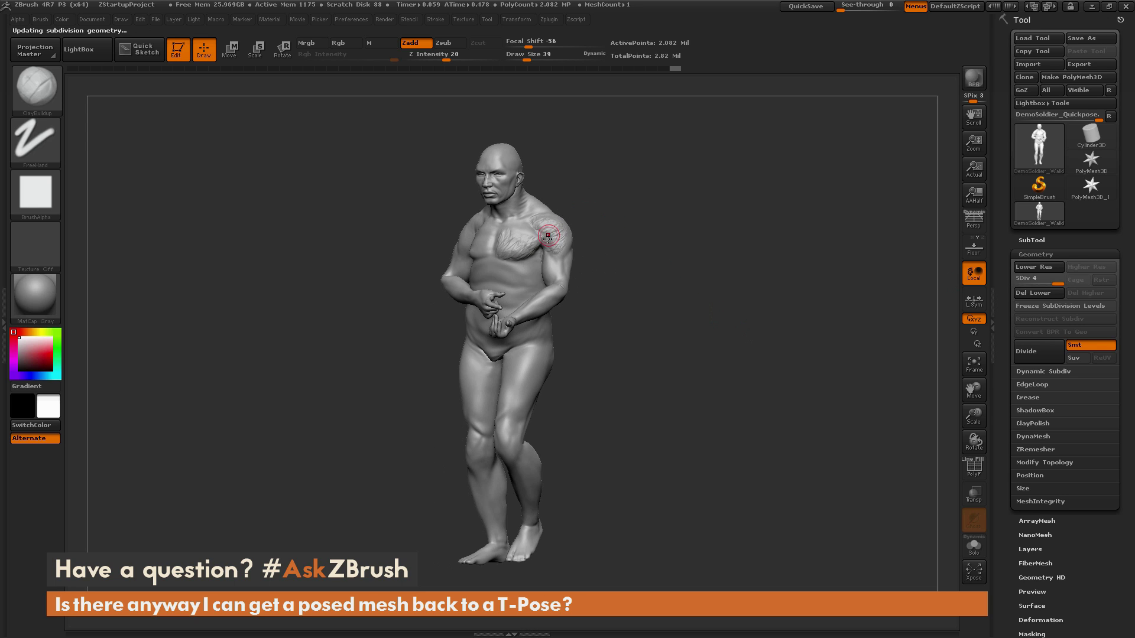
drag(560, 250, 503, 227)
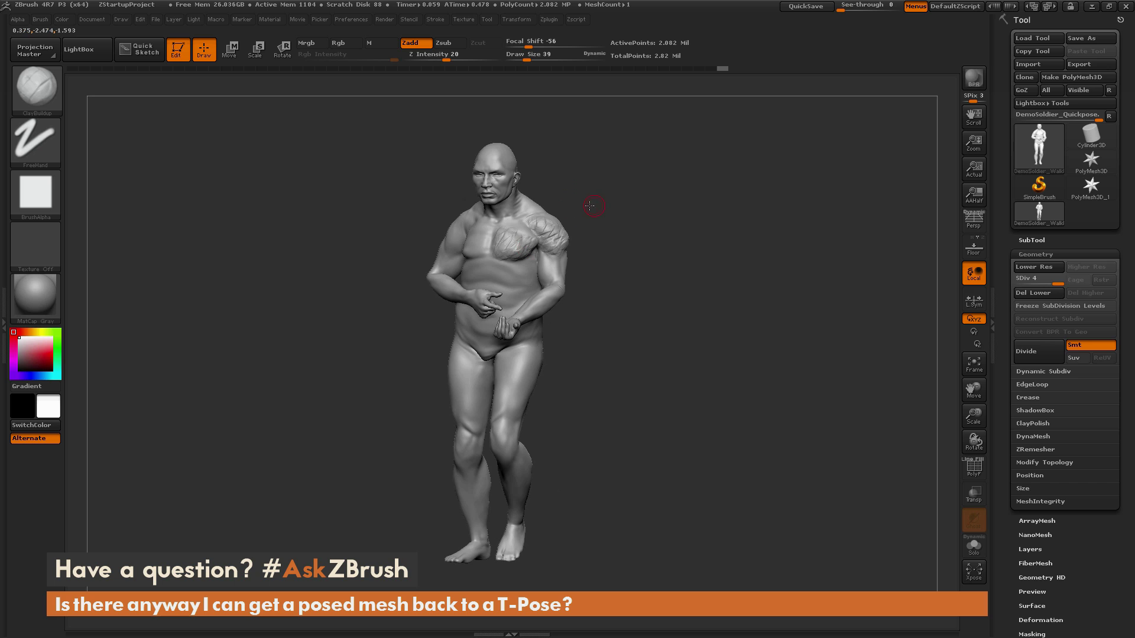
mouse_move(589, 205)
mouse_down()
mouse_move(556, 216)
mouse_move(560, 270)
mouse_move(639, 157)
mouse_move(539, 201)
mouse_move(507, 255)
mouse_up()
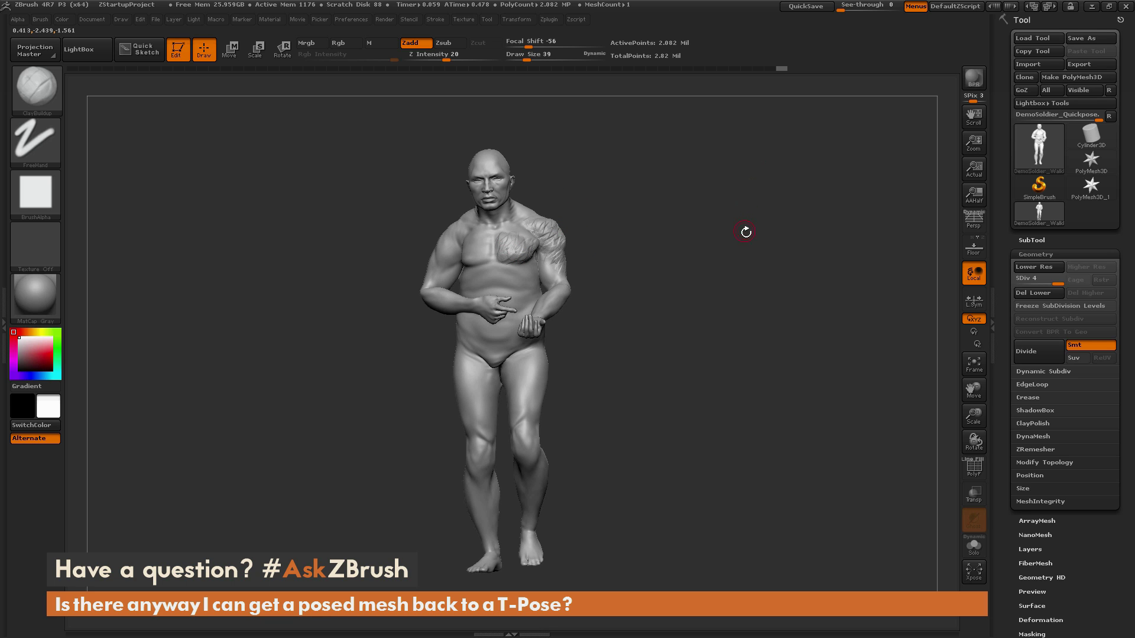
mouse_move(746, 232)
mouse_down()
mouse_move(760, 236)
mouse_move(748, 224)
mouse_up()
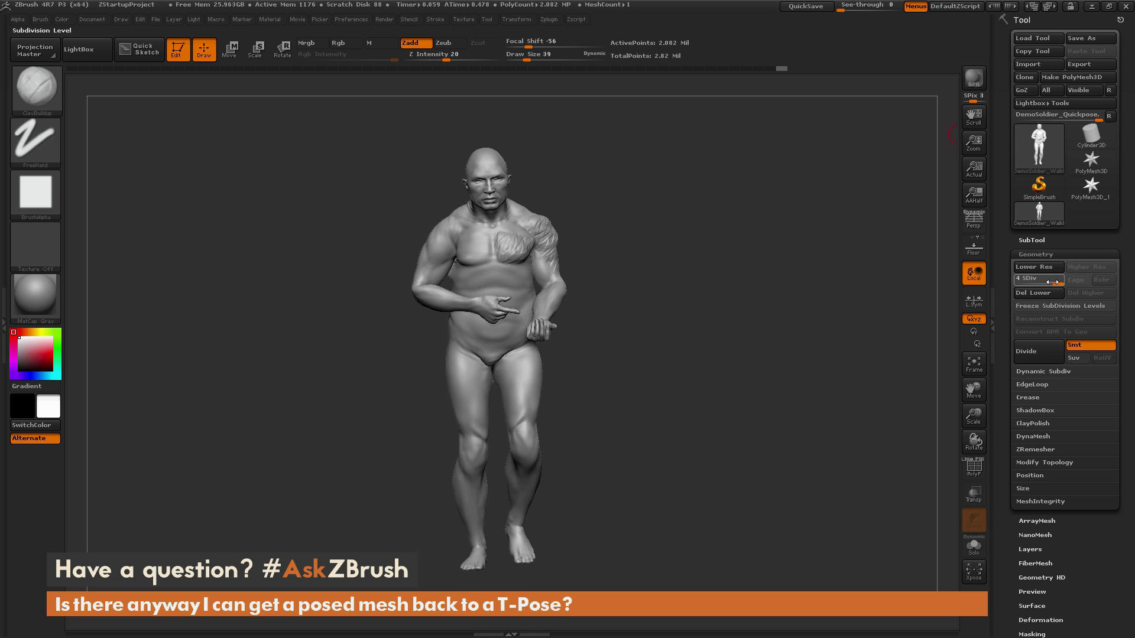
Lower the walking-pose mesh to subdivision level 1 and inspect the figure's base form.
drag(1052, 282, 1015, 283)
drag(667, 251, 750, 248)
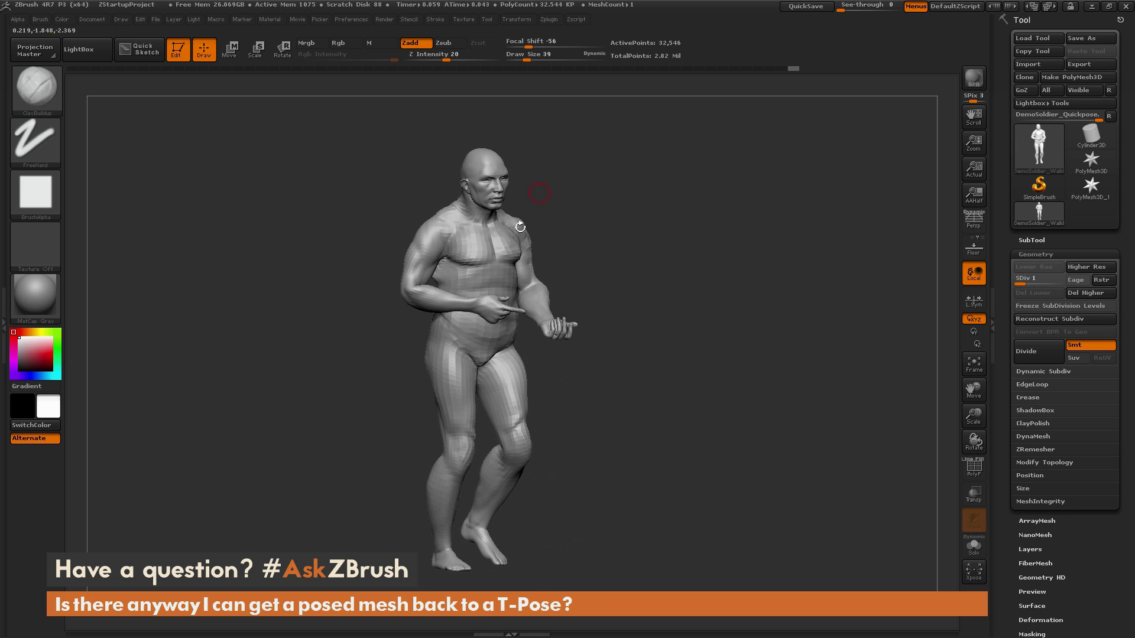
drag(661, 275, 641, 278)
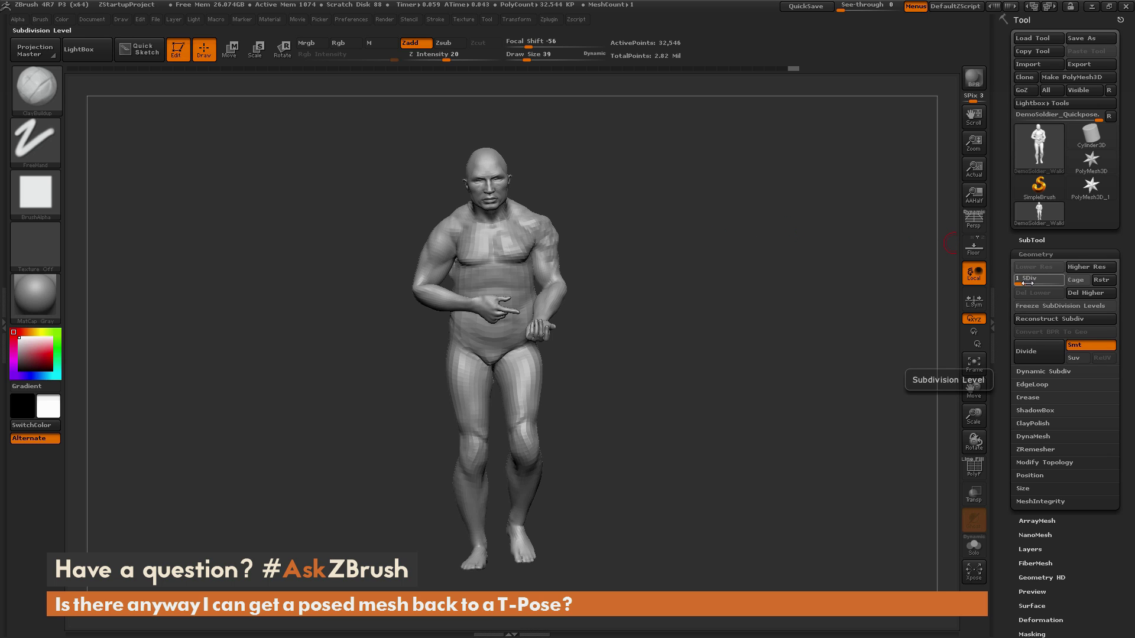
Try importing DemoSoldier_TPose at subdivision level 2 with transfer of high-resolution details, and undo the import.
drag(1024, 283, 1030, 284)
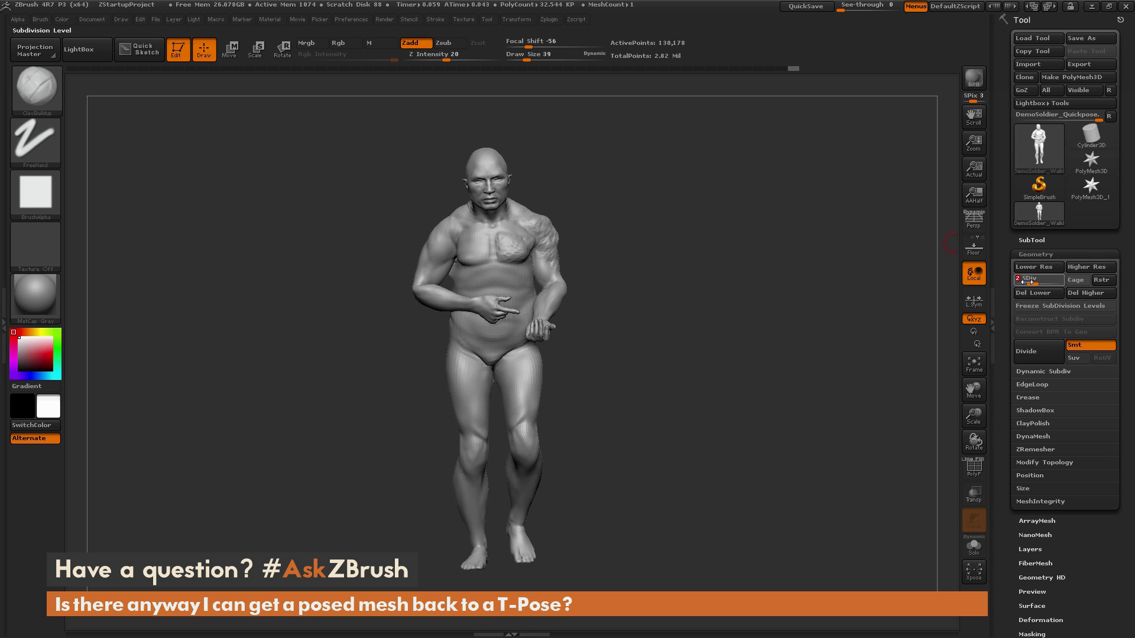
click(1027, 64)
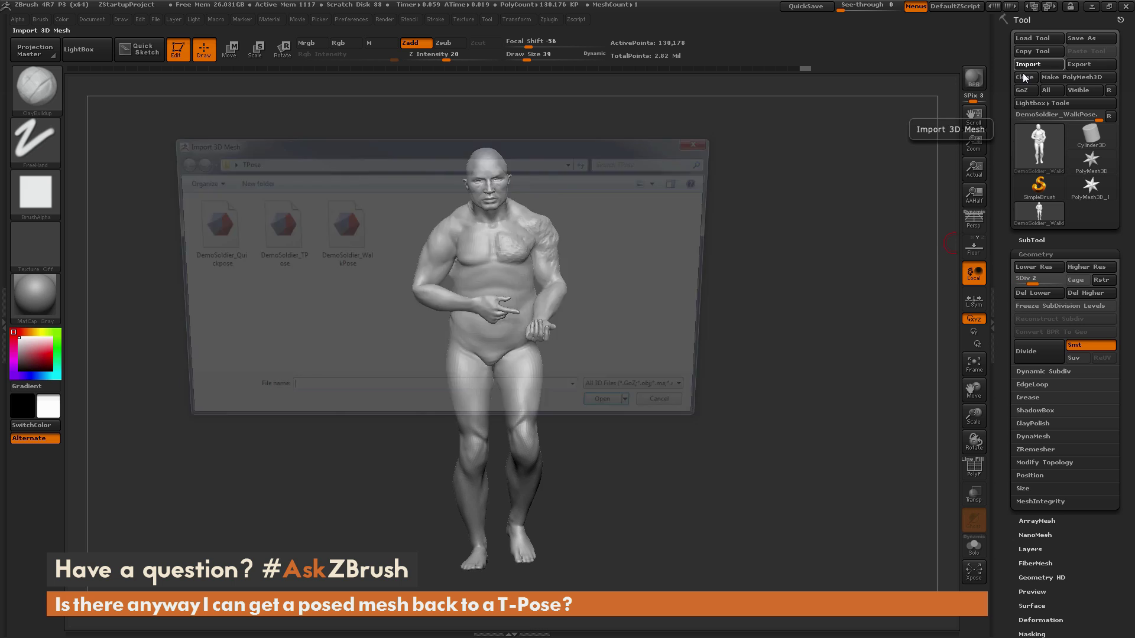
double_click(276, 239)
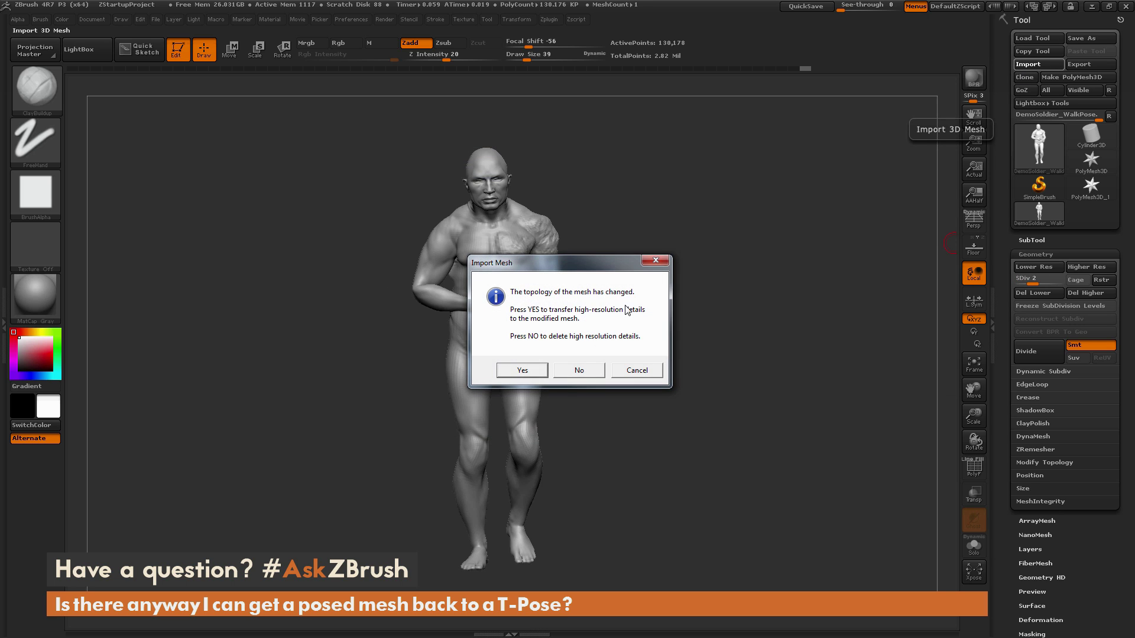
drag(599, 260, 728, 169)
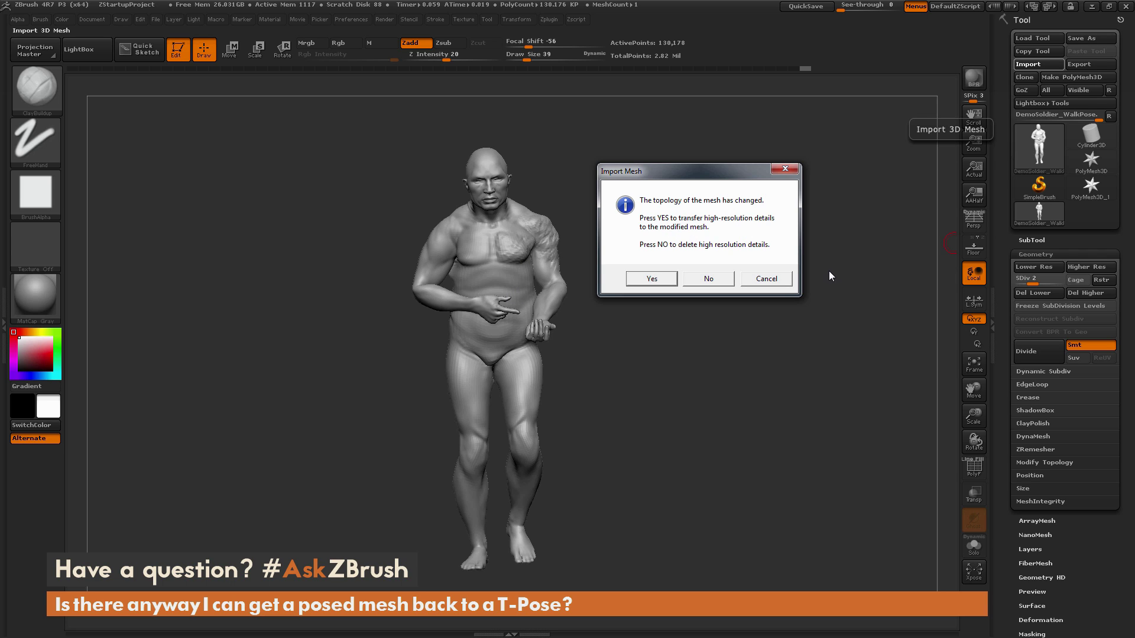
click(662, 281)
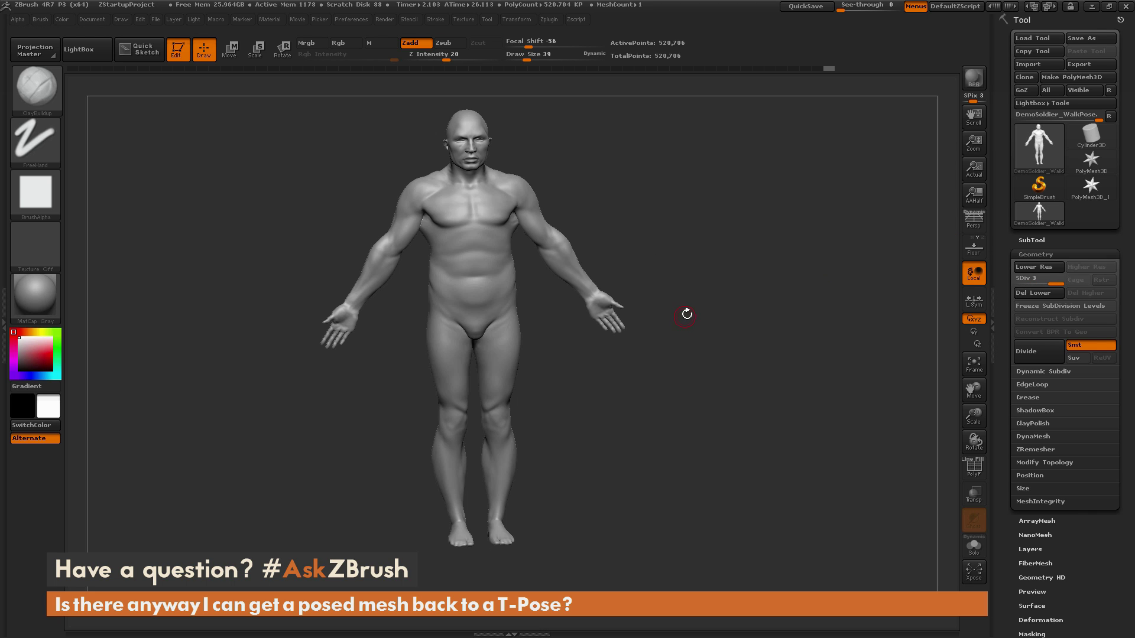
drag(687, 314, 719, 314)
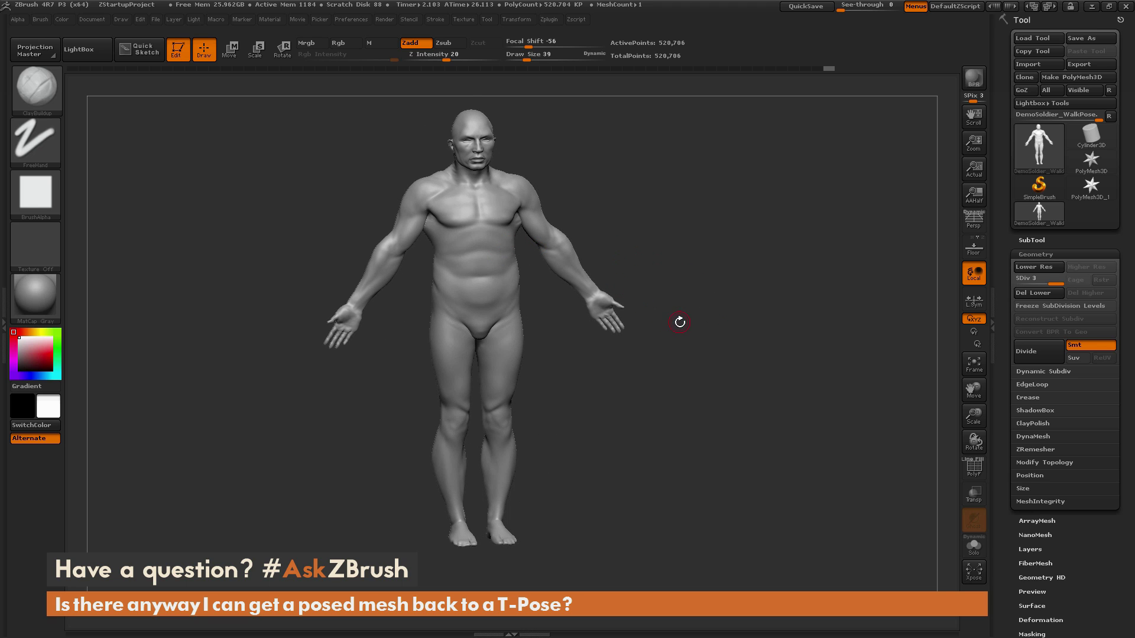
key(ctrl+z)
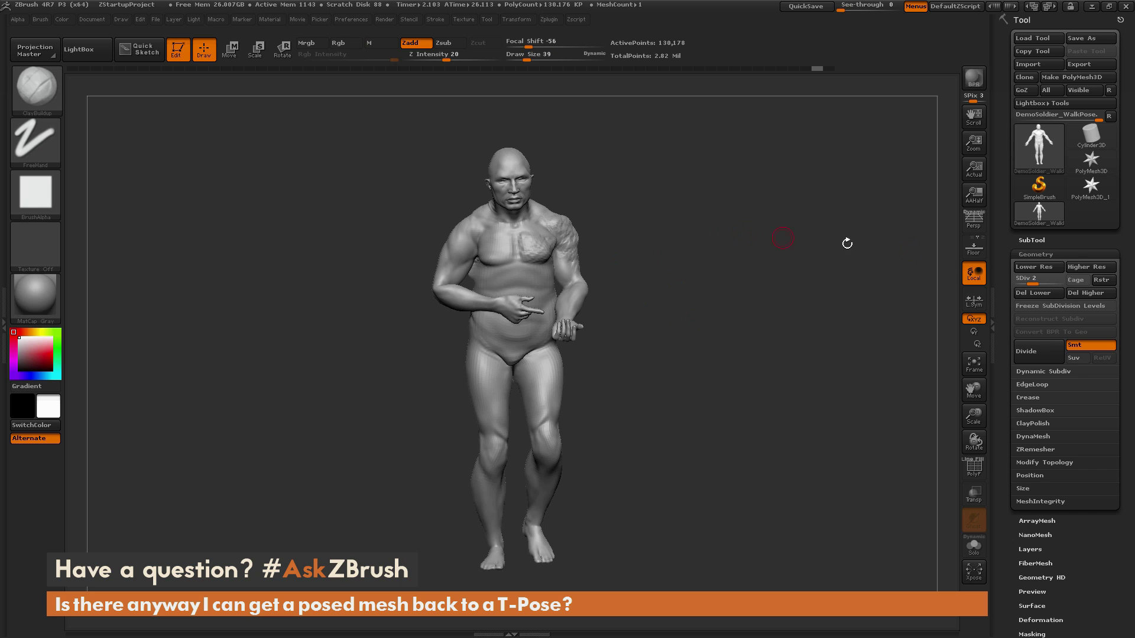
Lower the mesh to subdivision level 1 and import DemoSoldier_TPose onto it.
drag(1032, 282, 1018, 281)
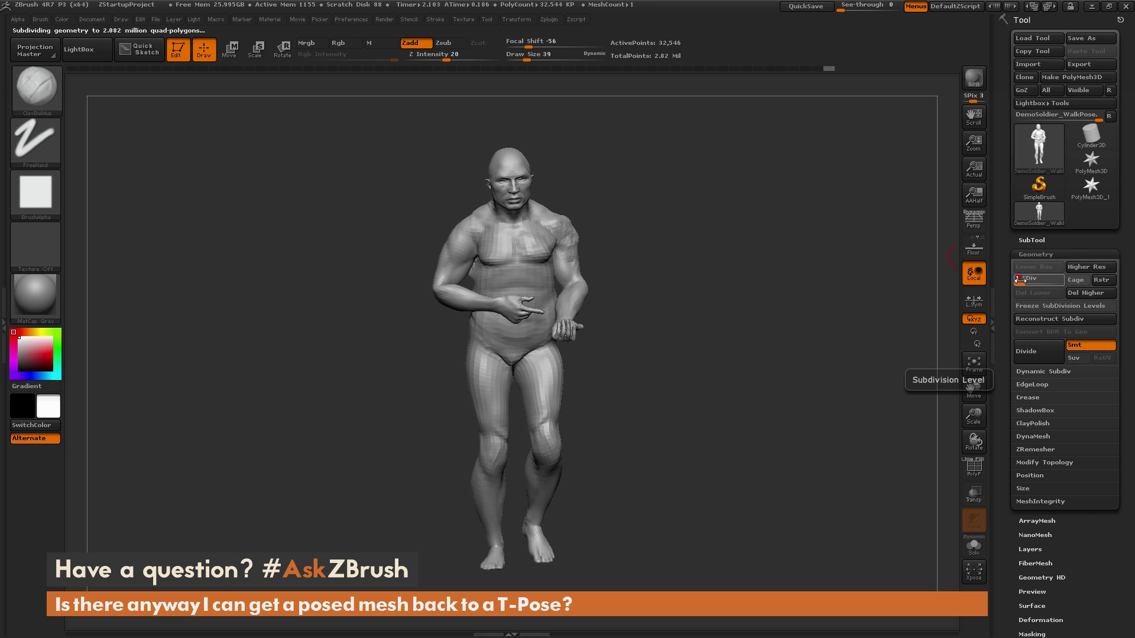
click(1042, 64)
double_click(278, 240)
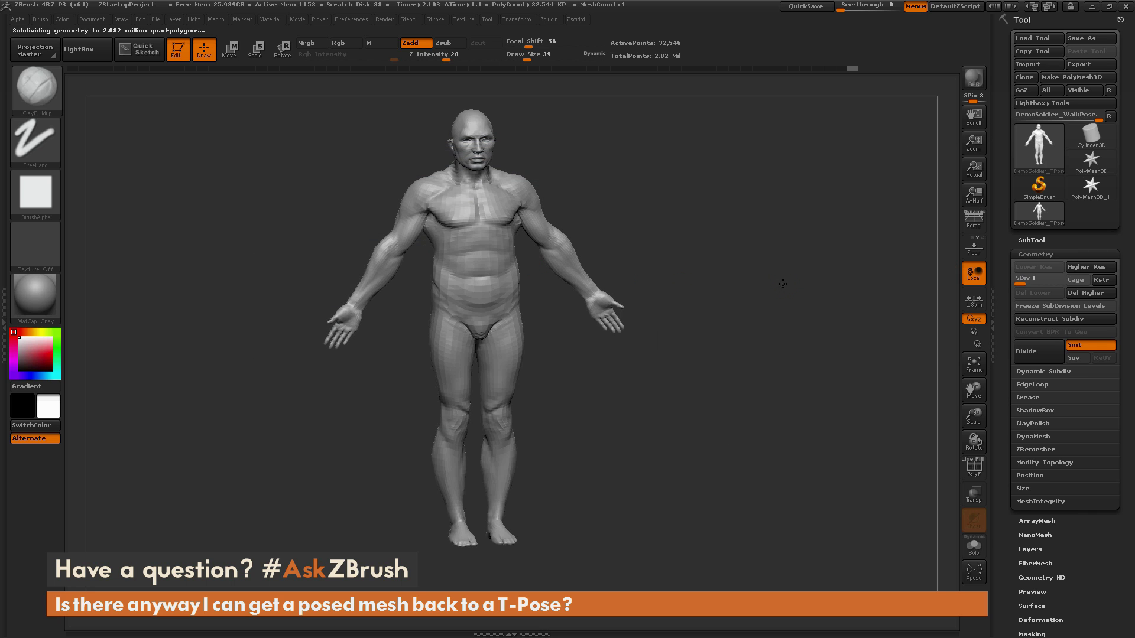